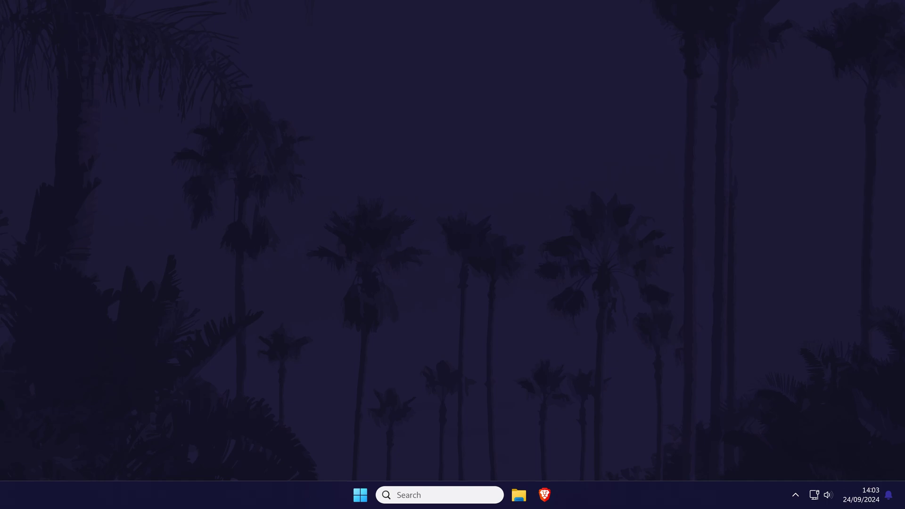
Step: Open Settings and forget the saved network under Wi-Fi > Manage known networks
key("super")
type("settings")
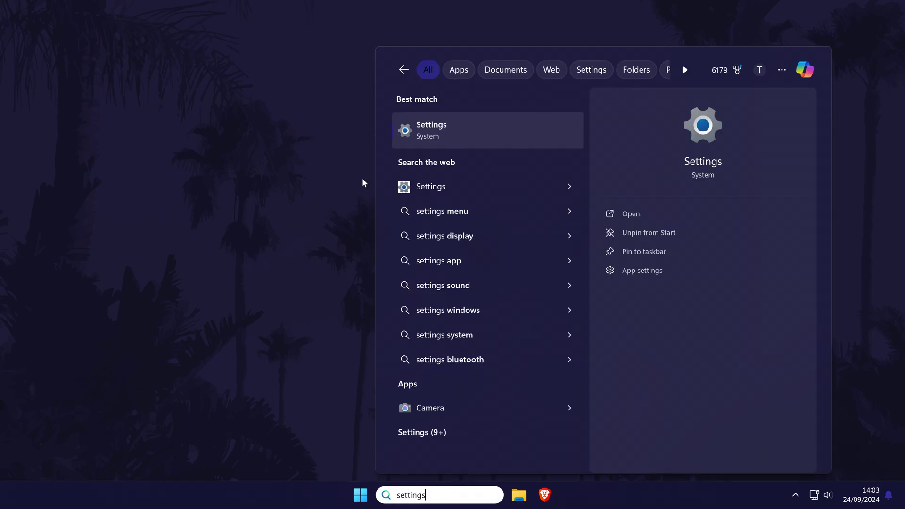
left_click(420, 131)
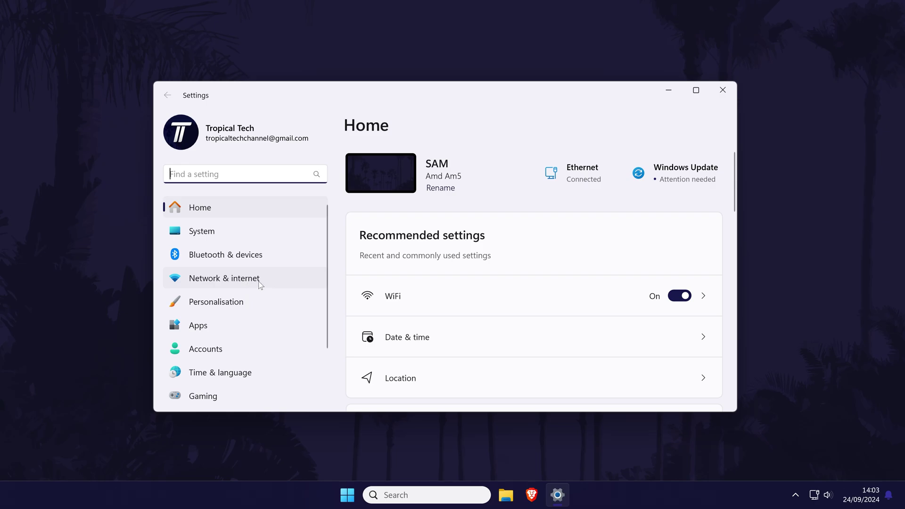
left_click(260, 281)
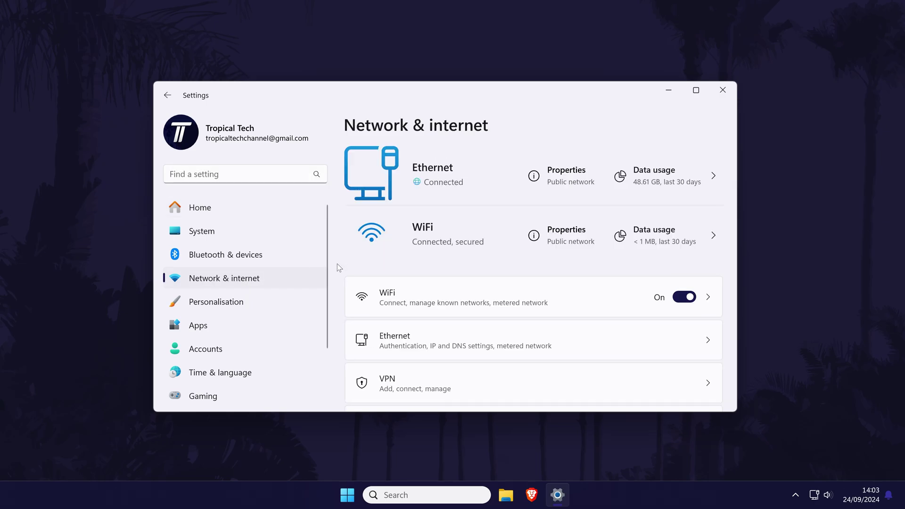
left_click(568, 295)
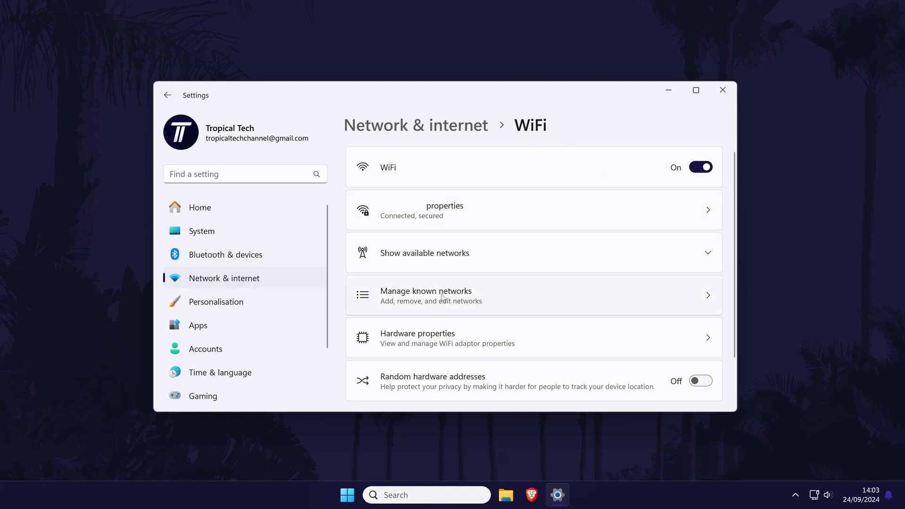
left_click(468, 299)
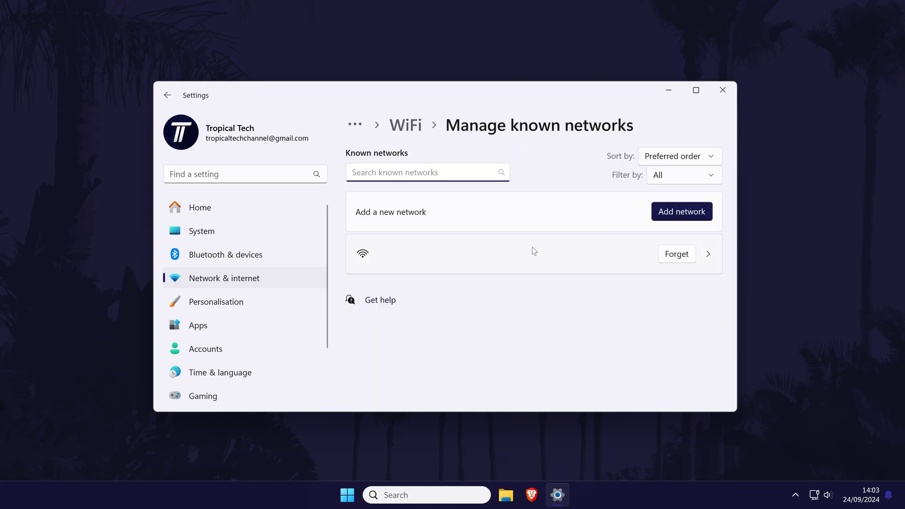
left_click(664, 256)
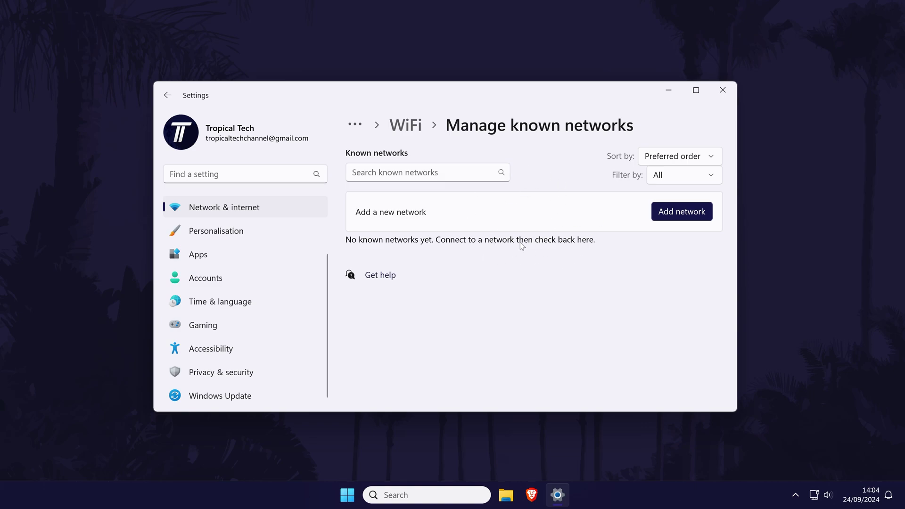
Step: Rejoin the available Wi-Fi network by pasting its security key, then close Settings
left_click(401, 124)
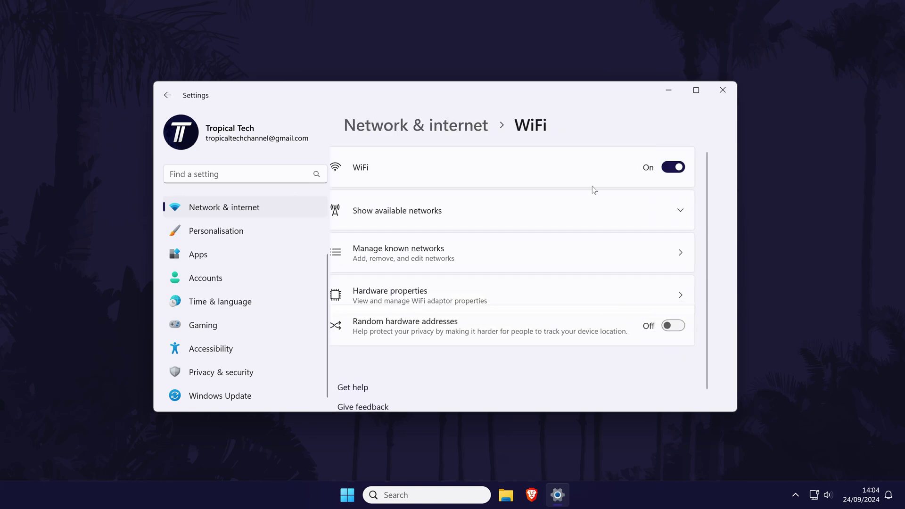
left_click(471, 210)
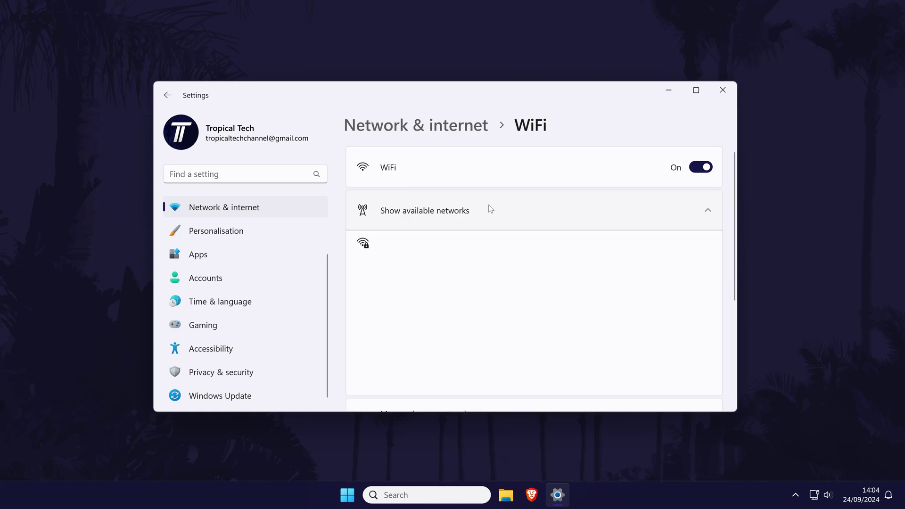
left_click(576, 247)
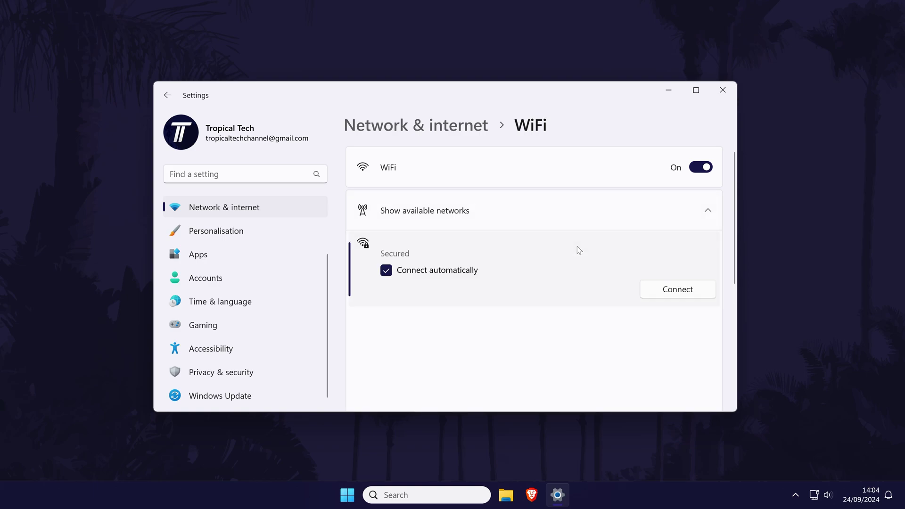
left_click(678, 289)
key("ctrl+v")
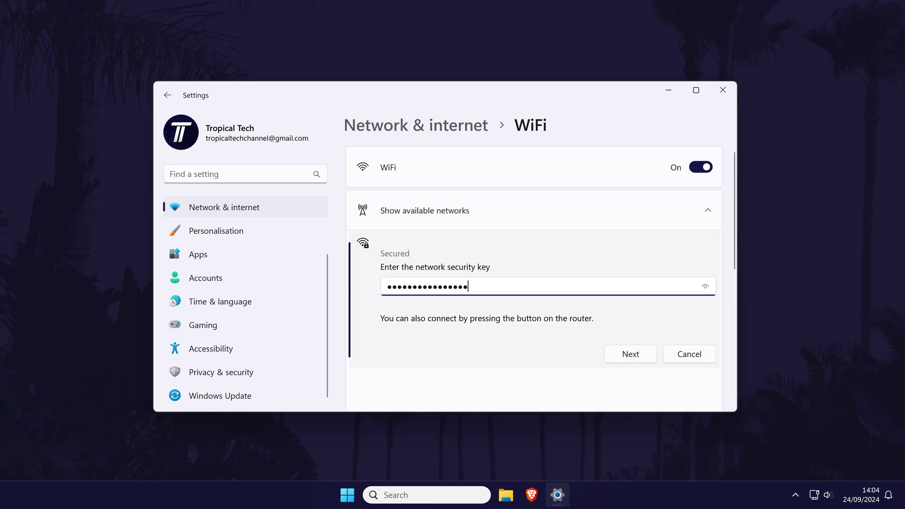
key("Return")
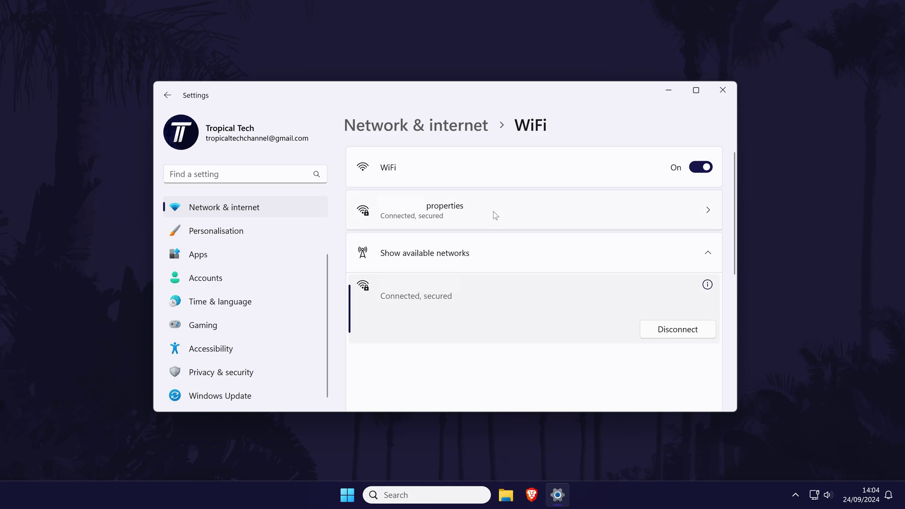
key("alt+F4")
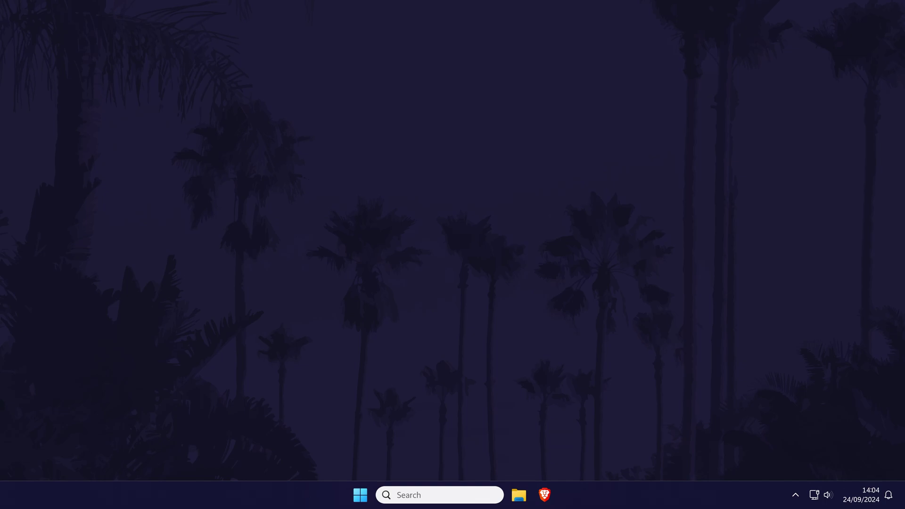
Step: Open Settings and go to System > Troubleshoot > Other troubleshooters
key("super")
type("settings")
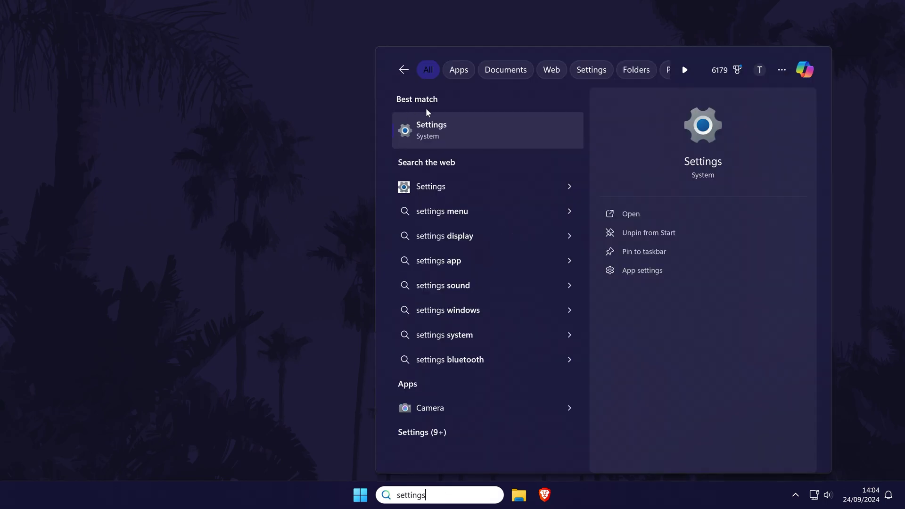
left_click(428, 126)
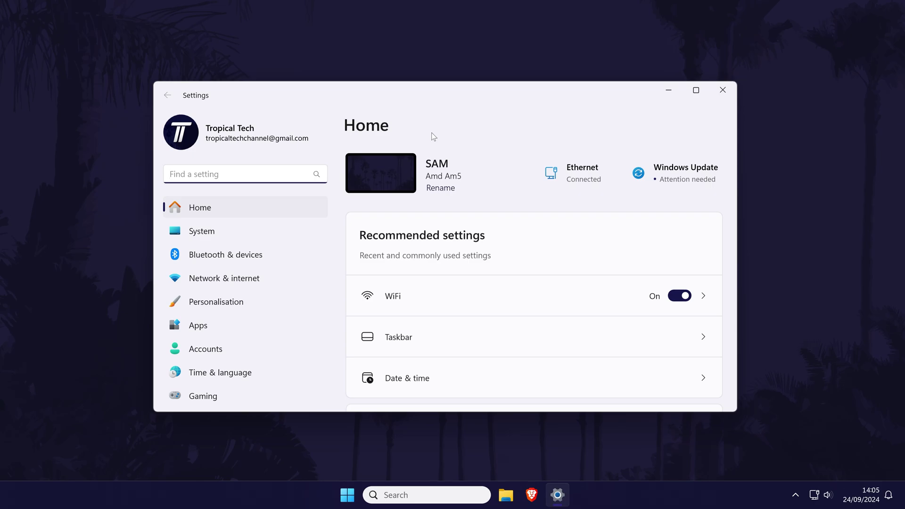
left_click(227, 231)
scroll(657, 219, "down", 4)
scroll(655, 215, "down", 4)
left_click(634, 285)
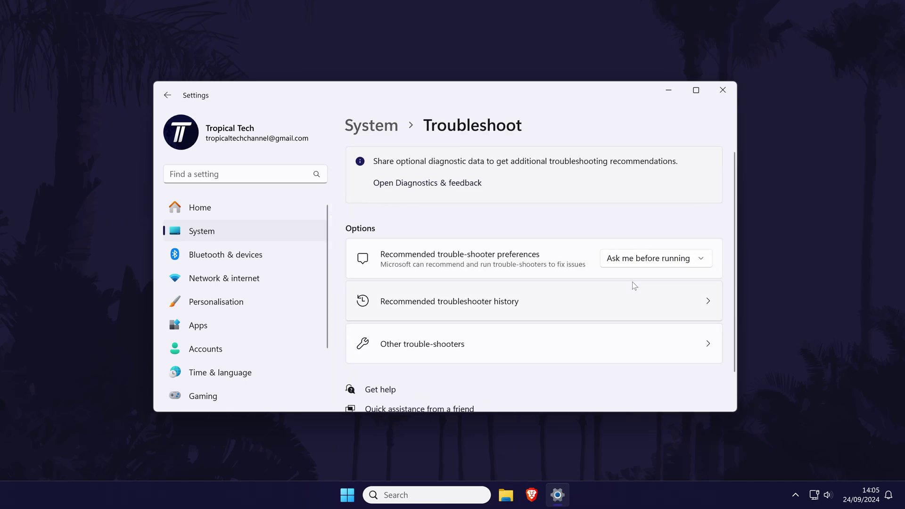
scroll(598, 326, "down", 1)
left_click(608, 307)
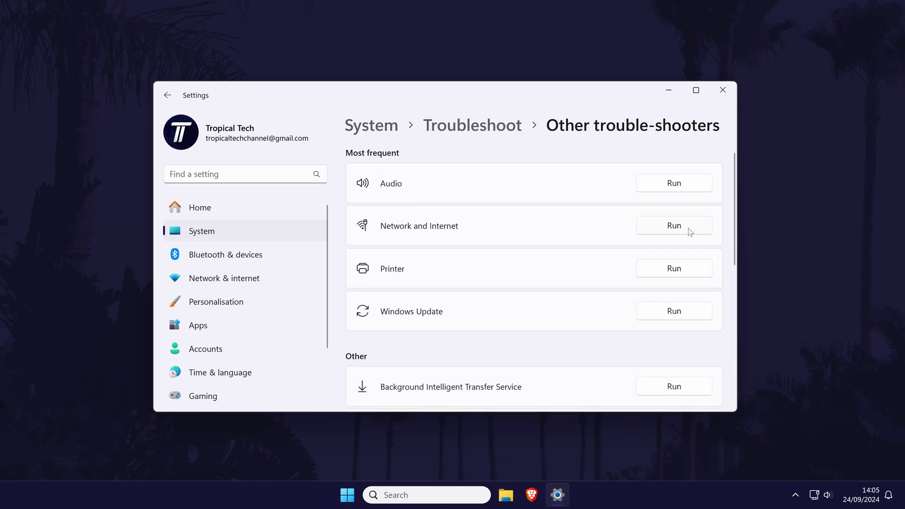
Step: Run the Network and Internet troubleshooter and expand its adapter, Ethernet cable and router recommendations
left_click(674, 226)
scroll(588, 213, "down", 3)
left_click(553, 198)
left_click(522, 241)
left_click(591, 237)
left_click(589, 269)
scroll(589, 270, "down", 1)
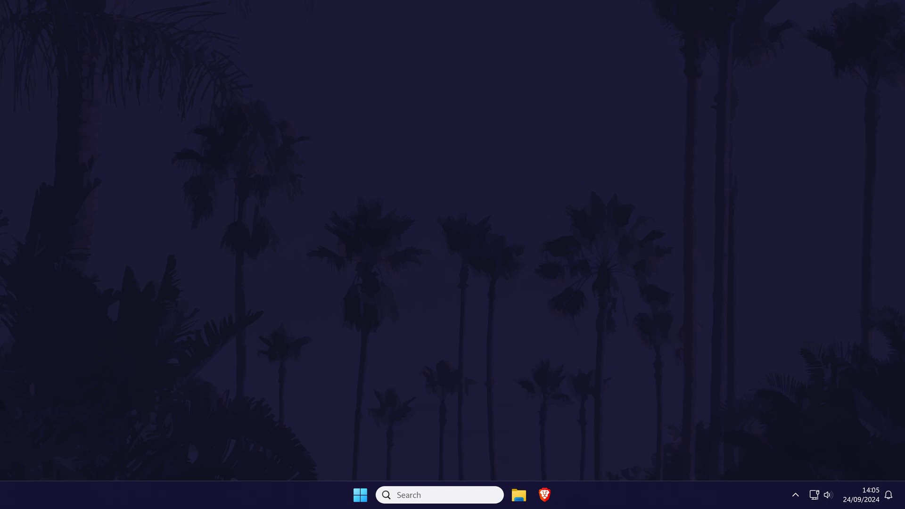
Step: Search 'command' and launch Command Prompt as administrator
left_click(424, 494)
type("command")
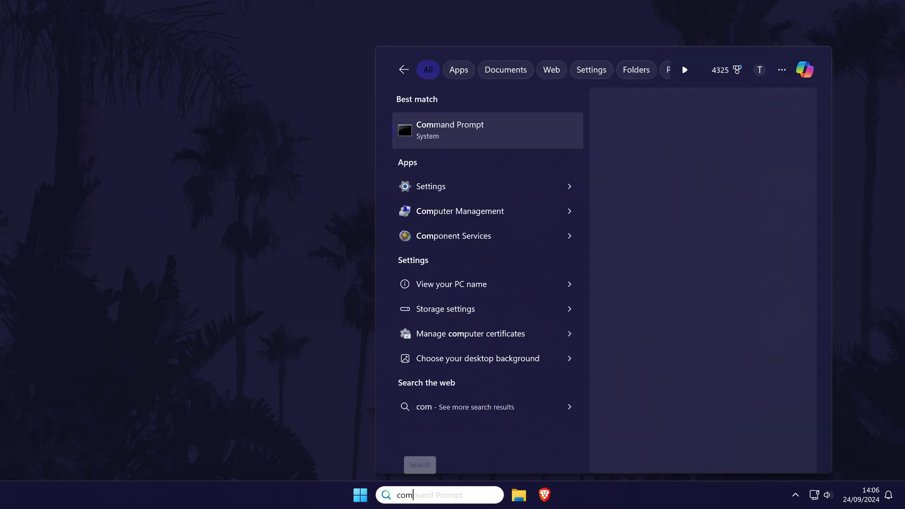
right_click(480, 126)
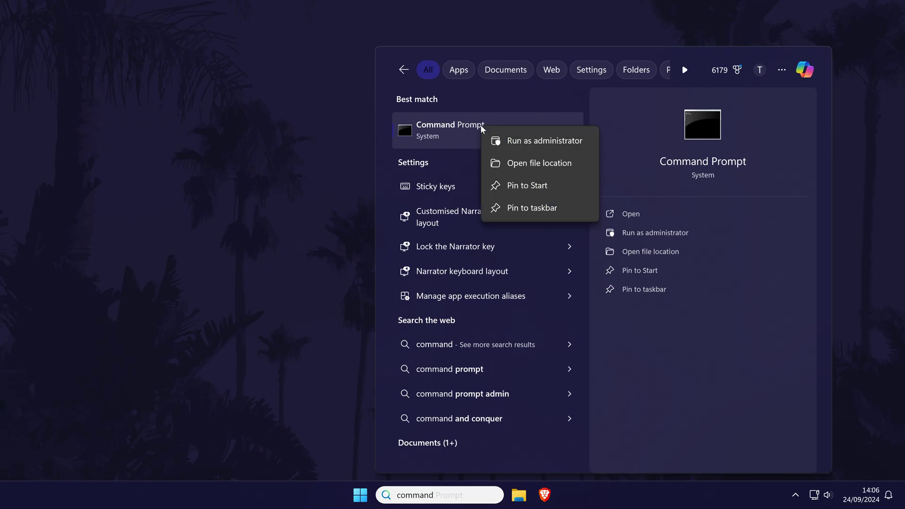
left_click(521, 147)
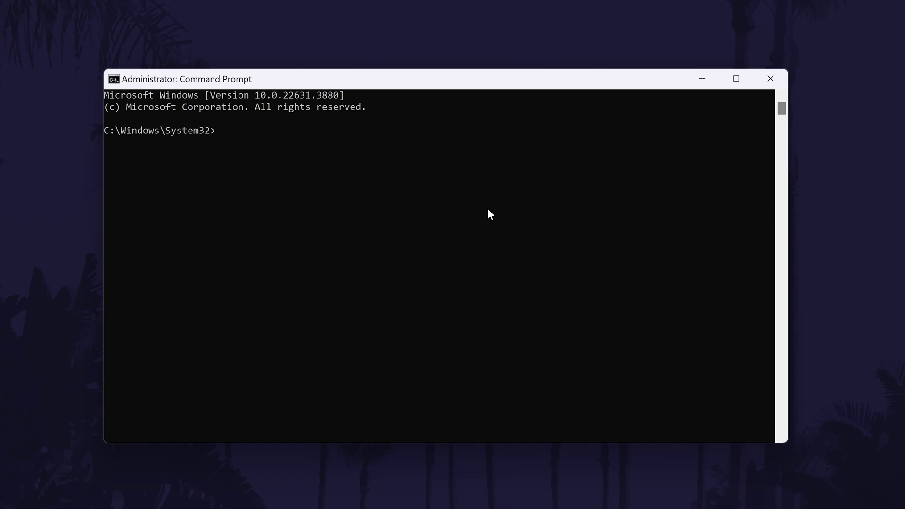
Step: Run ipconfig /flushdns to clear the DNS resolver cache
type("ipconfig /flushdns")
key("Return")
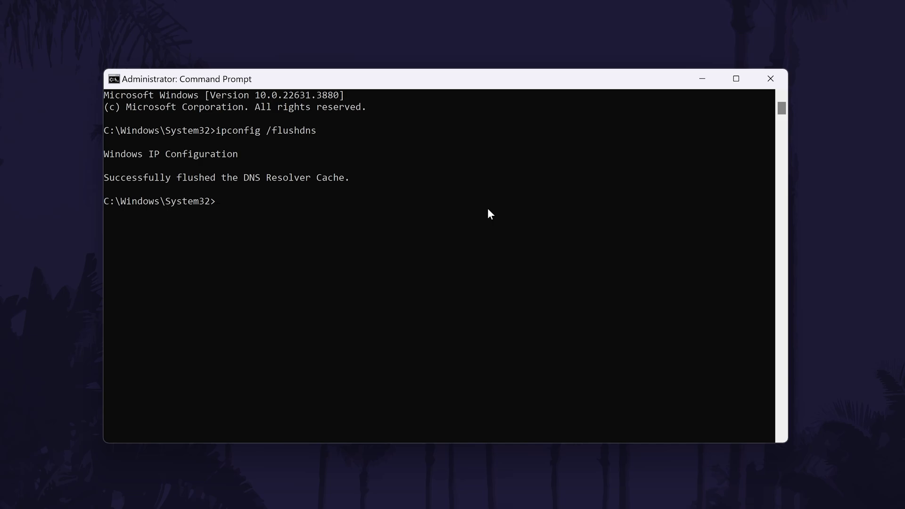
Step: Reset the TCP/IP stack with netsh int ip reset
type("netsh int ip reset")
key("Return")
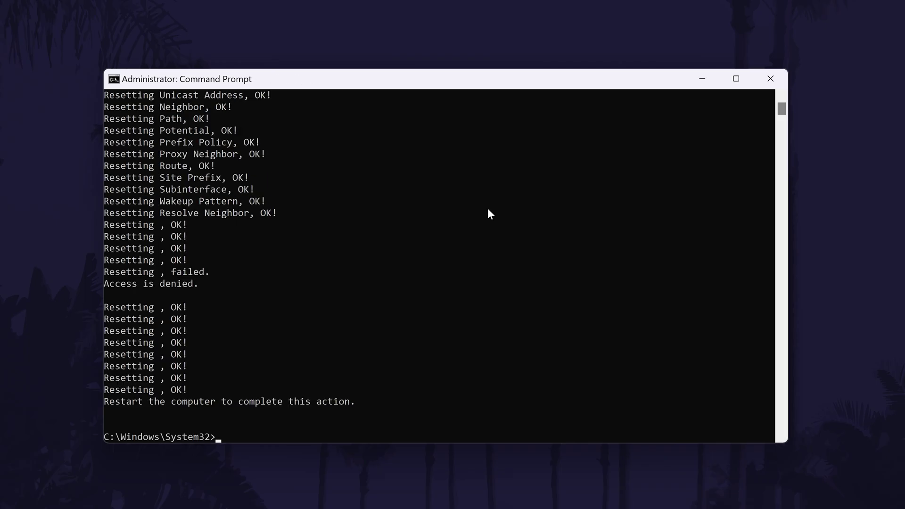
scroll(242, 248, "down", 5)
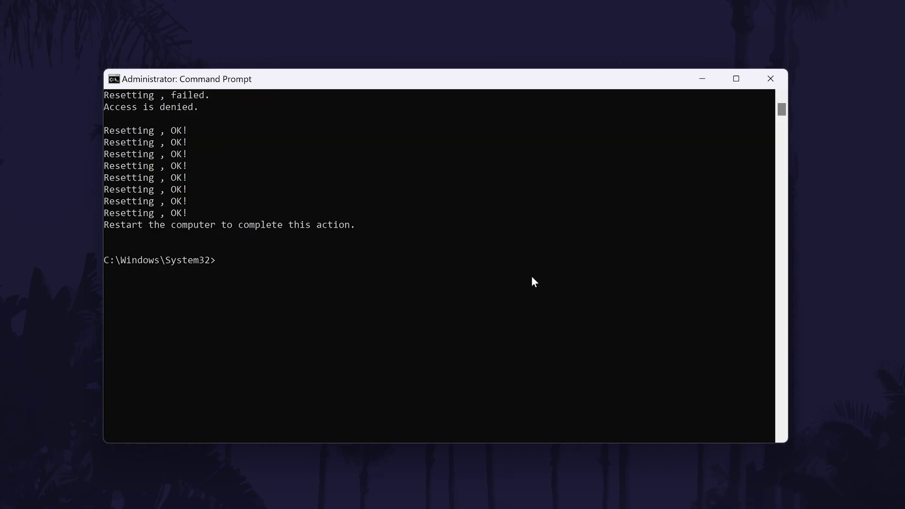
Step: Release and renew the IP addresses with ipconfig /release and ipconfig /renew
type("ipconfig /release")
key("Return")
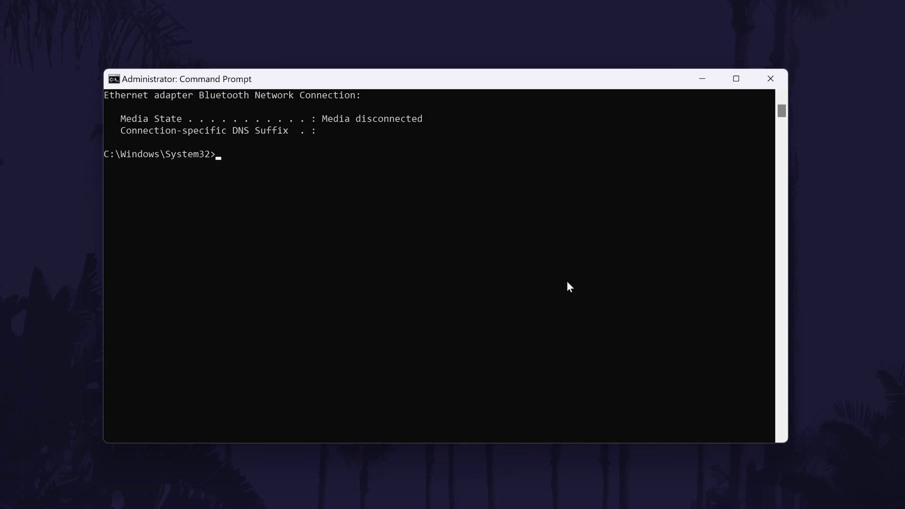
type("ipconfig /renew")
key("Return")
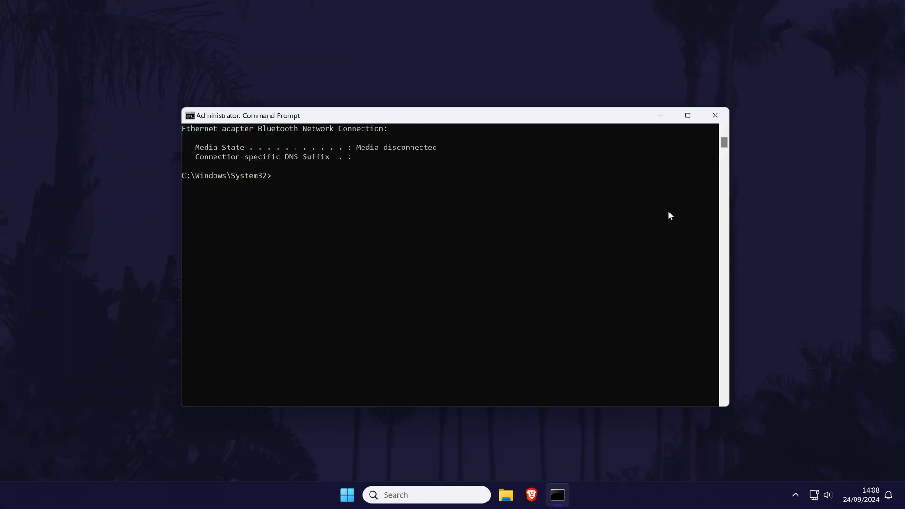
Step: Close Command Prompt, use the Start menu power options, then select the taskbar Search box
left_click(715, 118)
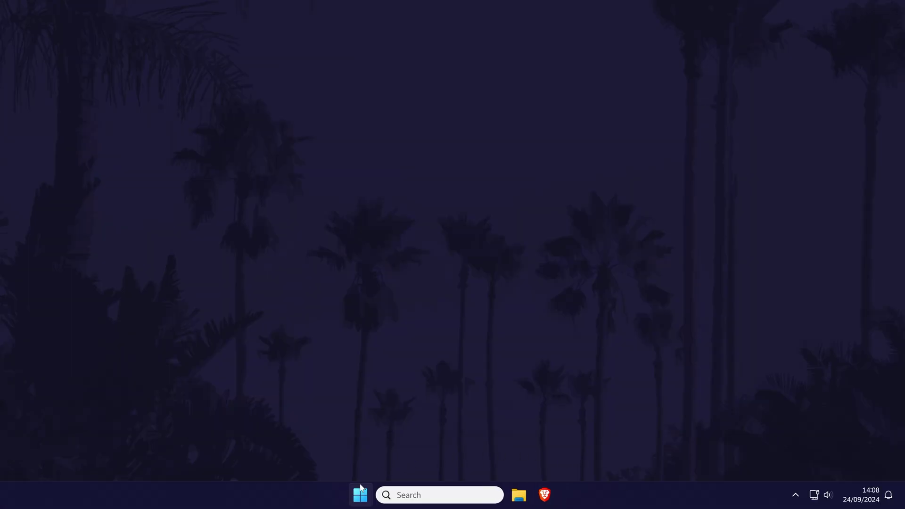
left_click(361, 488)
left_click(598, 455)
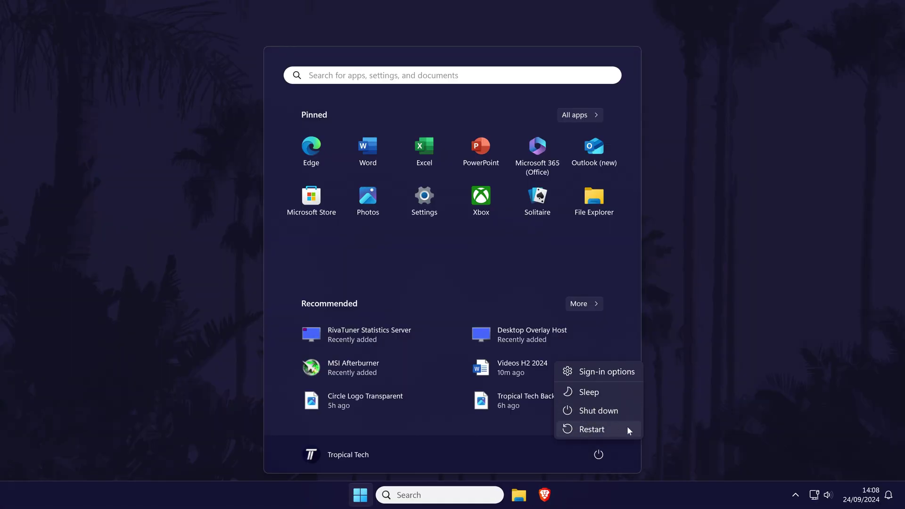
left_click(589, 413)
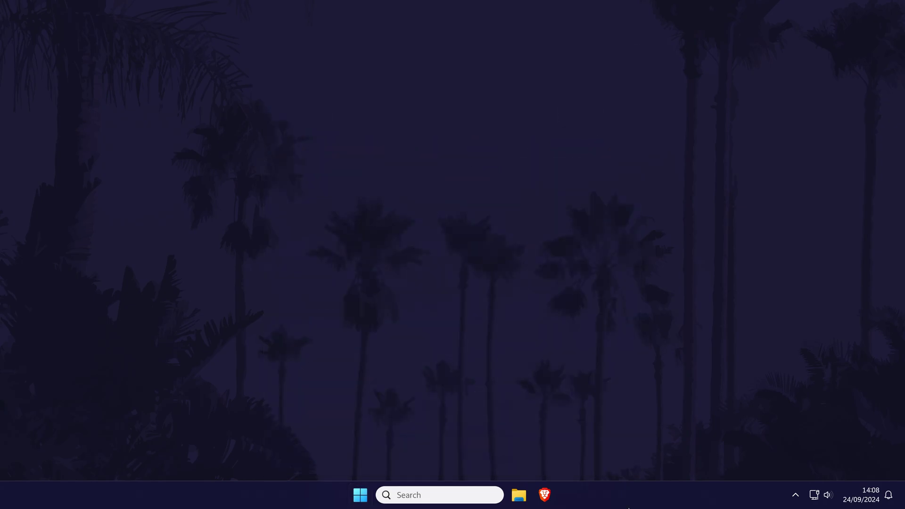
left_click(465, 500)
Step: Open Device Manager via 'device', expand Network adapters and select the MediaTek Wi-Fi 6E card
type("device")
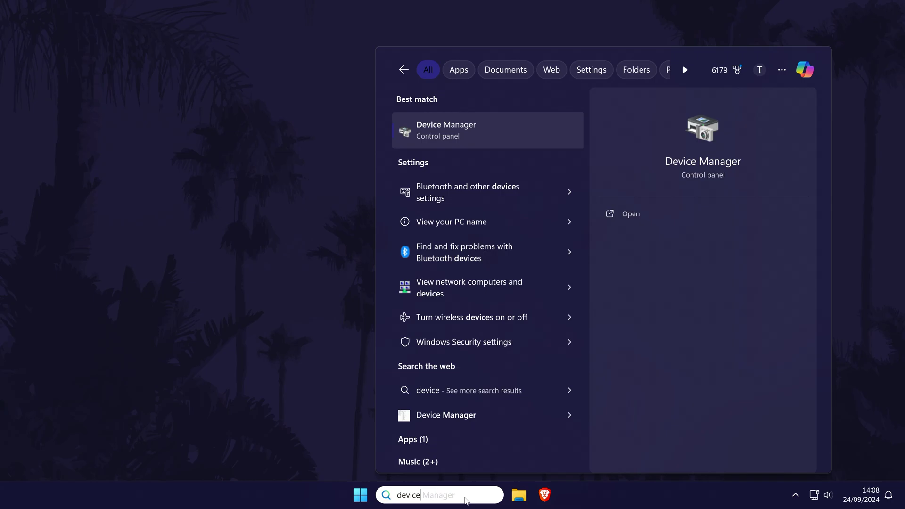
left_click(481, 128)
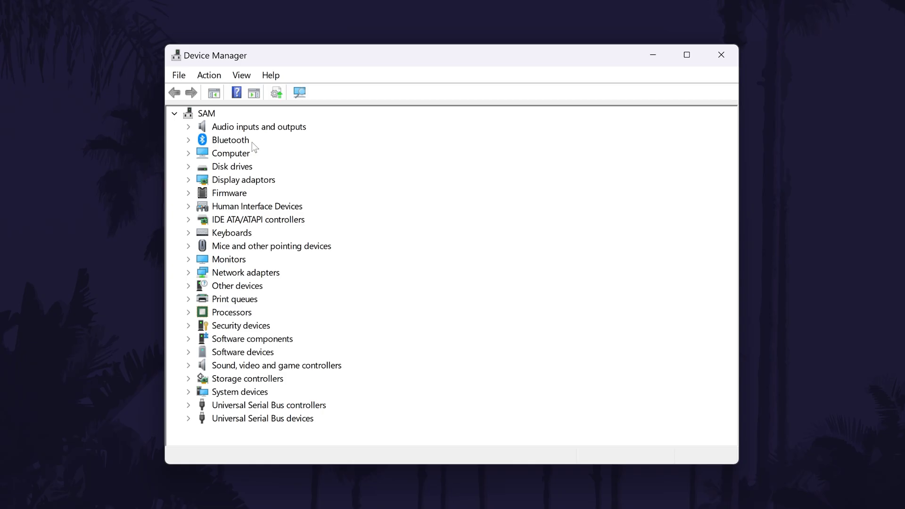
left_click(262, 274)
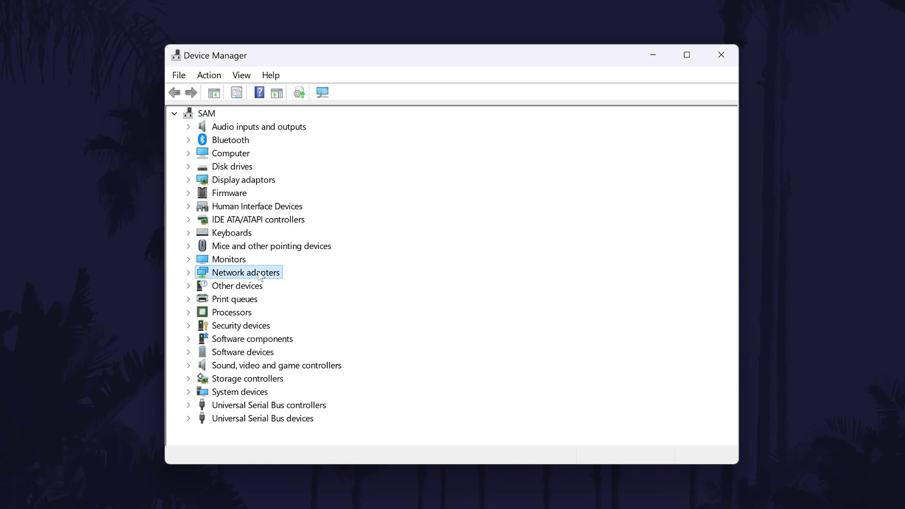
left_click(188, 272)
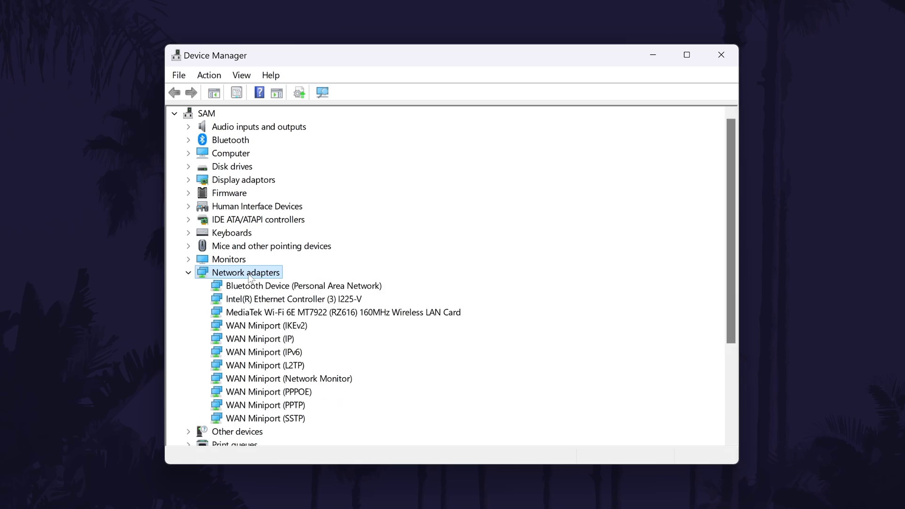
left_click(305, 299)
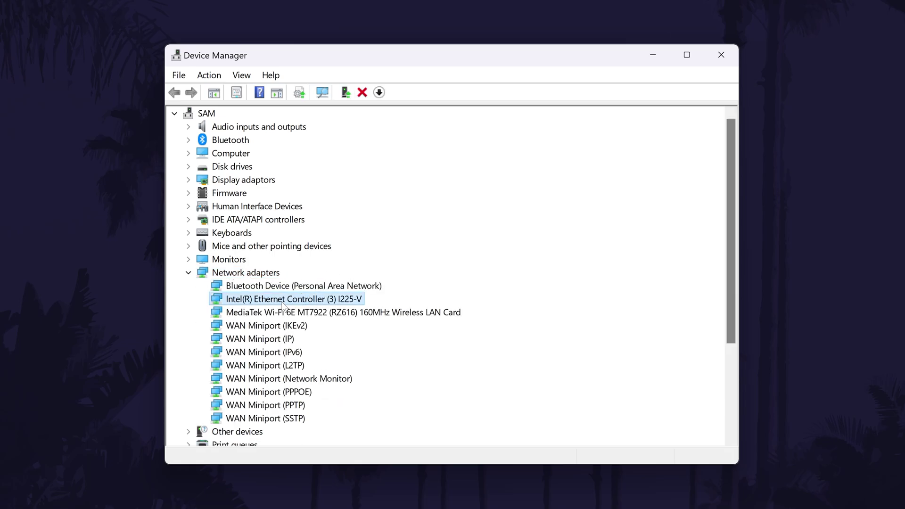
left_click(317, 313)
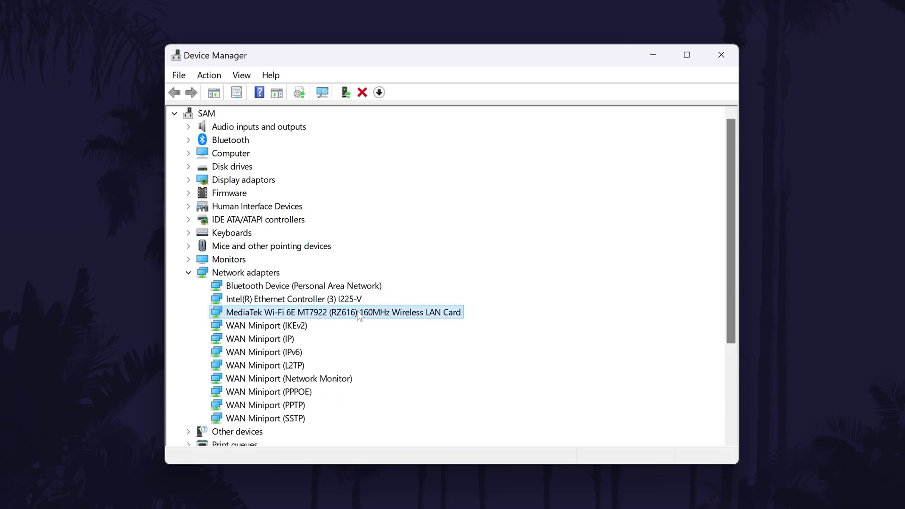
left_click(360, 286)
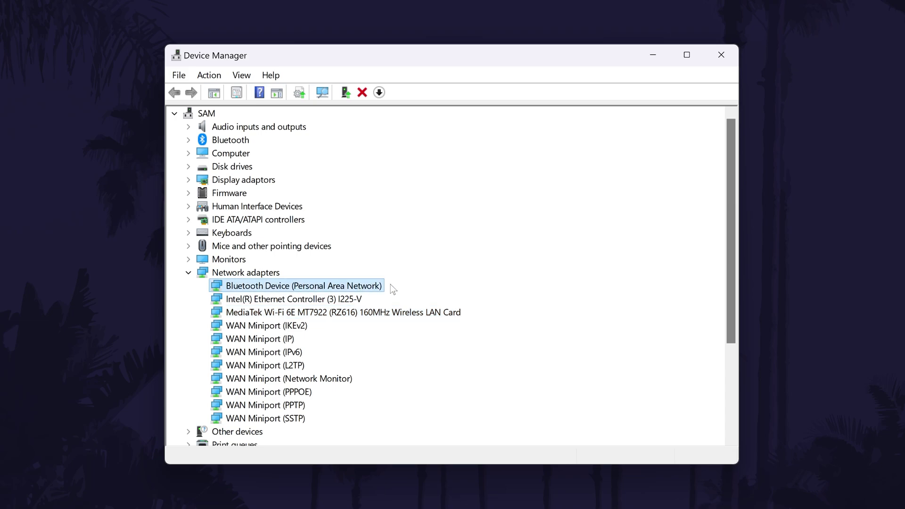
left_click(343, 314)
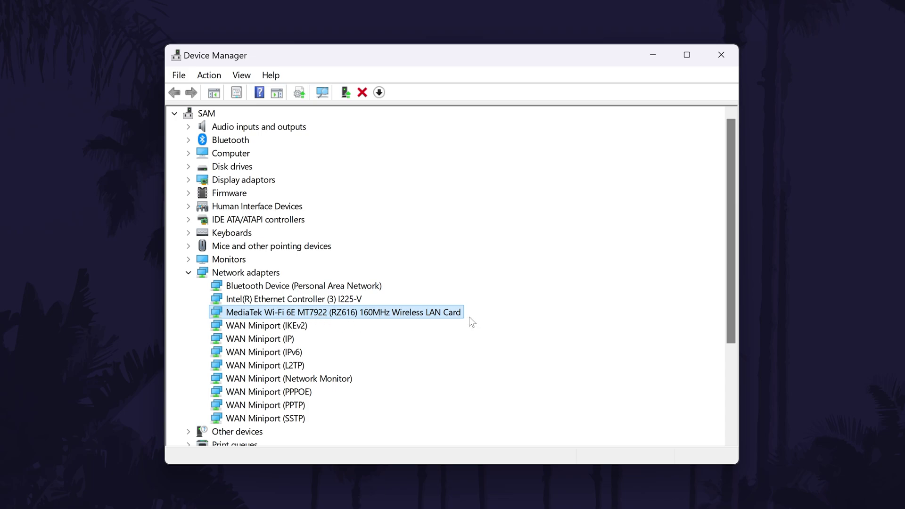
Step: Update the MediaTek card's driver by searching automatically
right_click(415, 312)
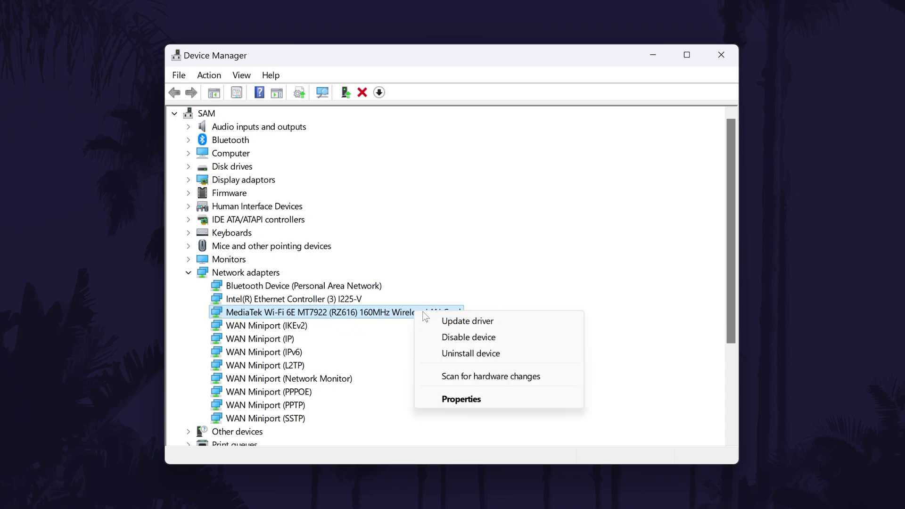
left_click(508, 321)
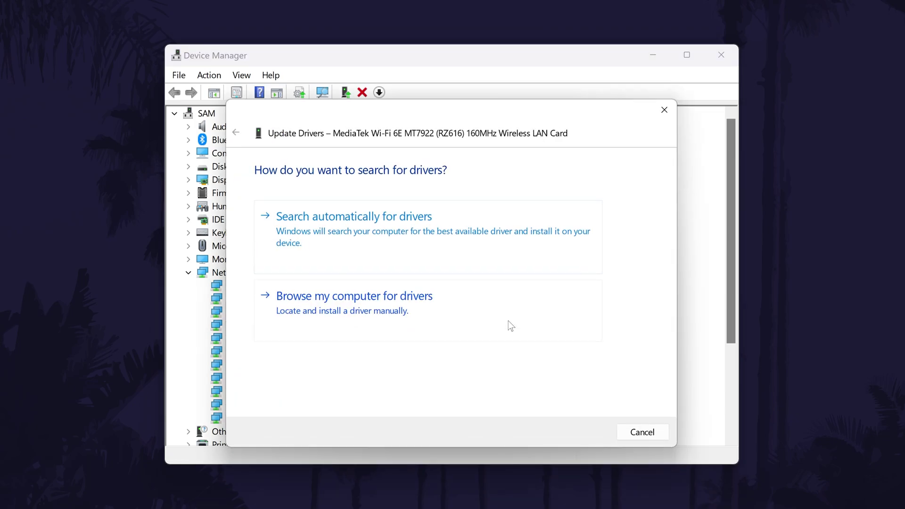
left_click(490, 228)
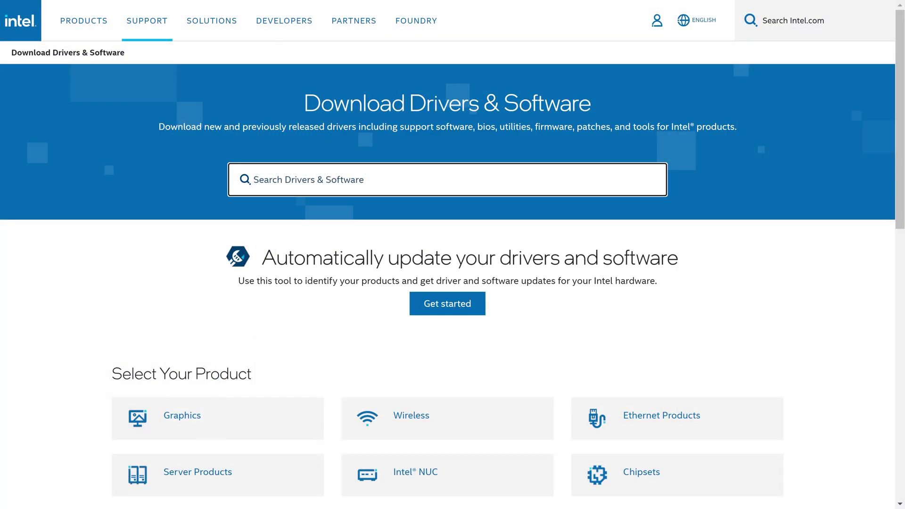
Step: Look up i225-v drivers on Intel's site, then open the ROG STRIX X670E-A board's driver downloads
type("i22")
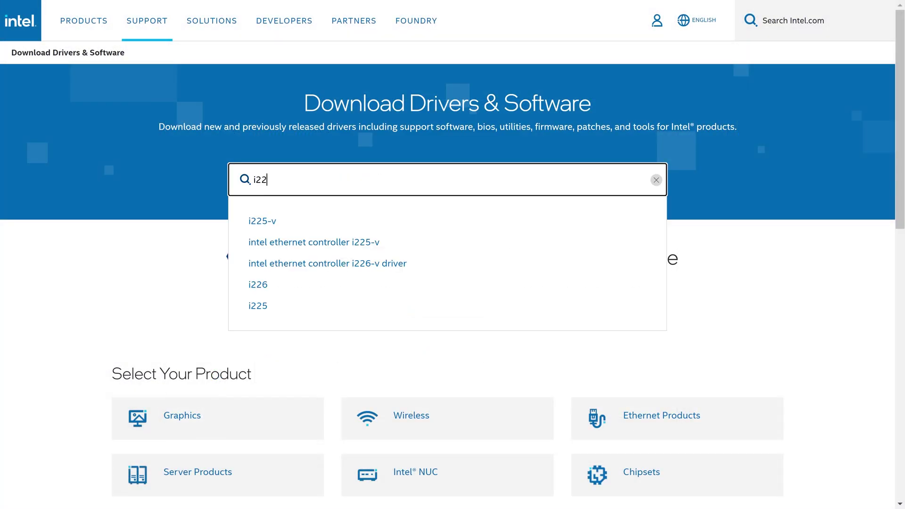
type("5-v")
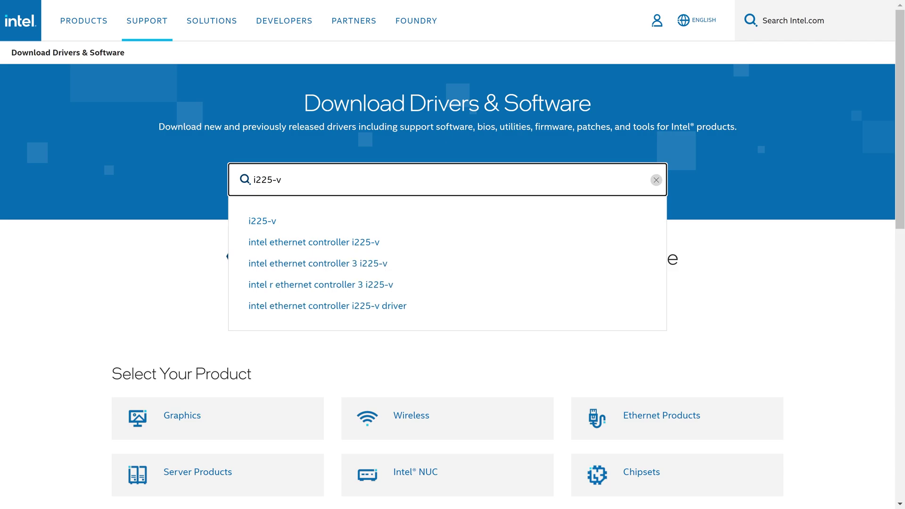
key("Return")
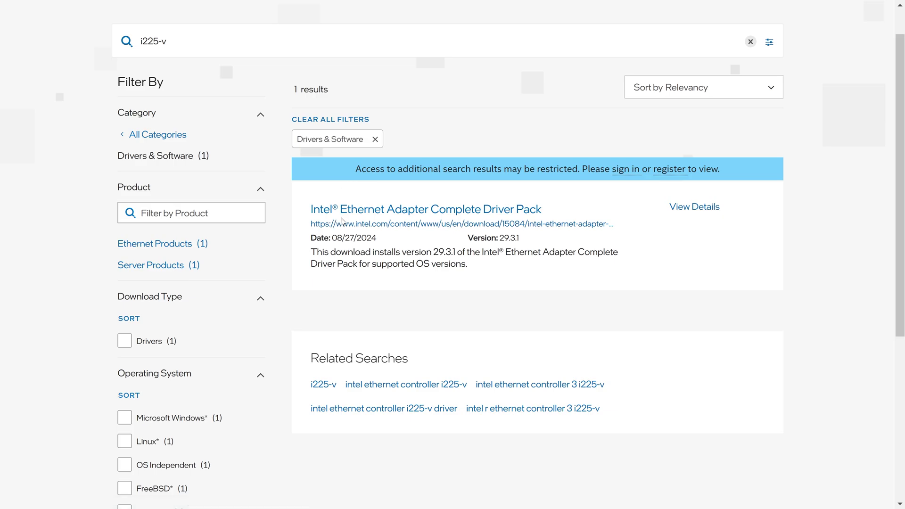
left_click(375, 217)
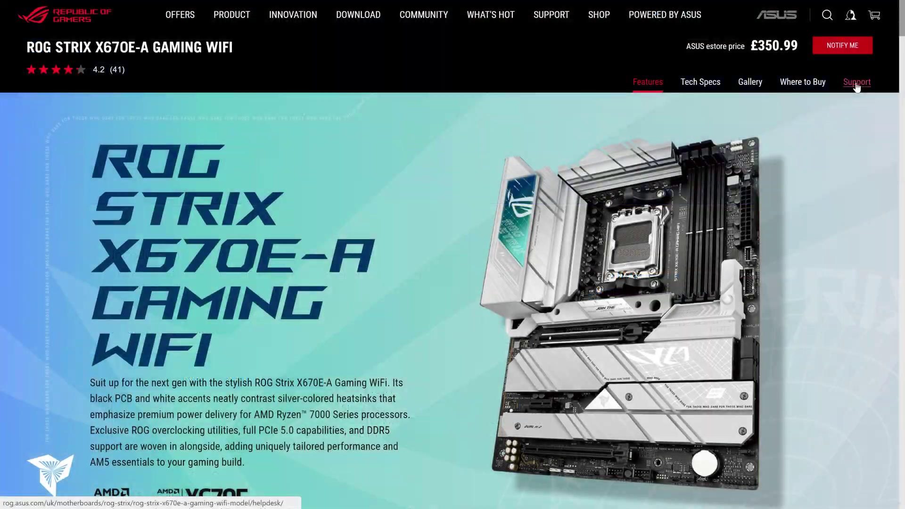
left_click(856, 85)
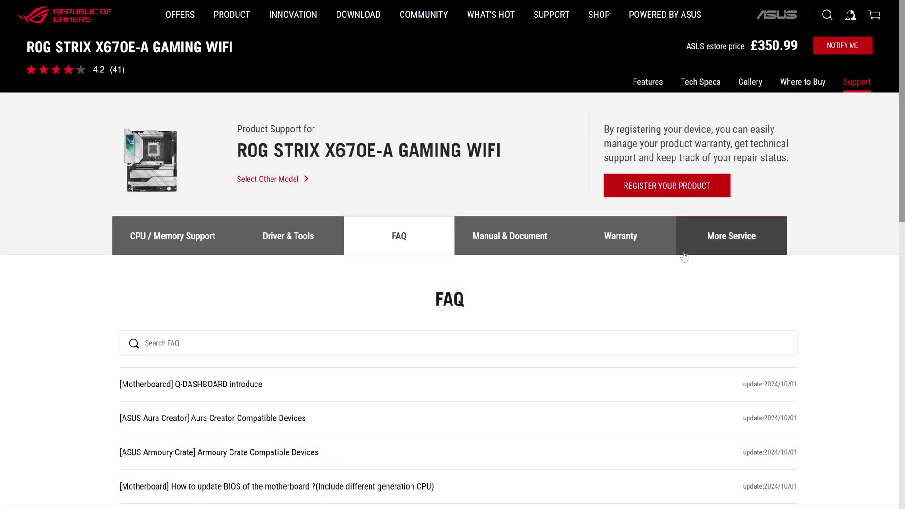
left_click(303, 249)
scroll(303, 253, "down", 5)
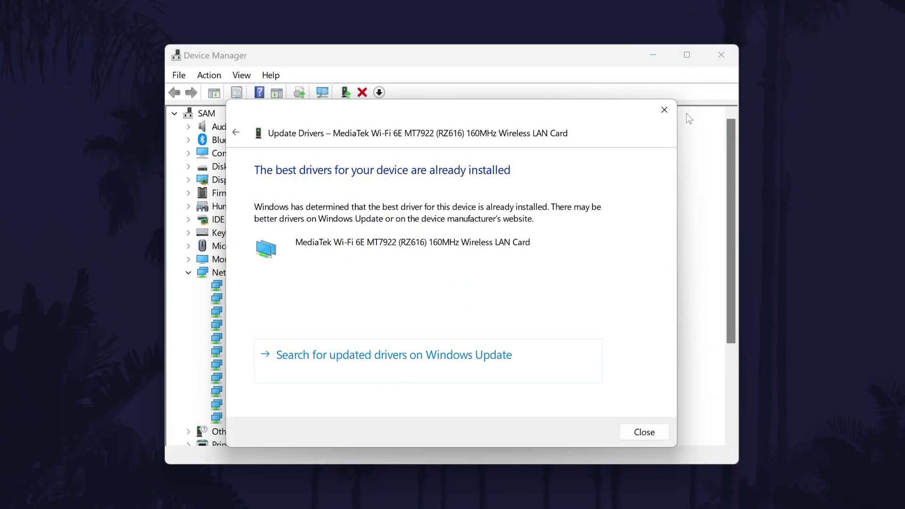
Step: Open the MediaTek card's properties and review its Advanced channel bandwidth settings
left_click(663, 109)
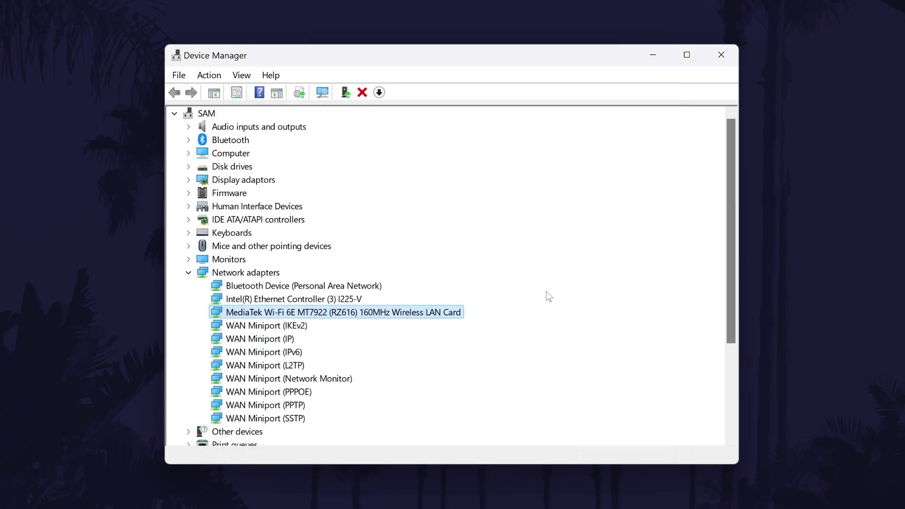
right_click(395, 310)
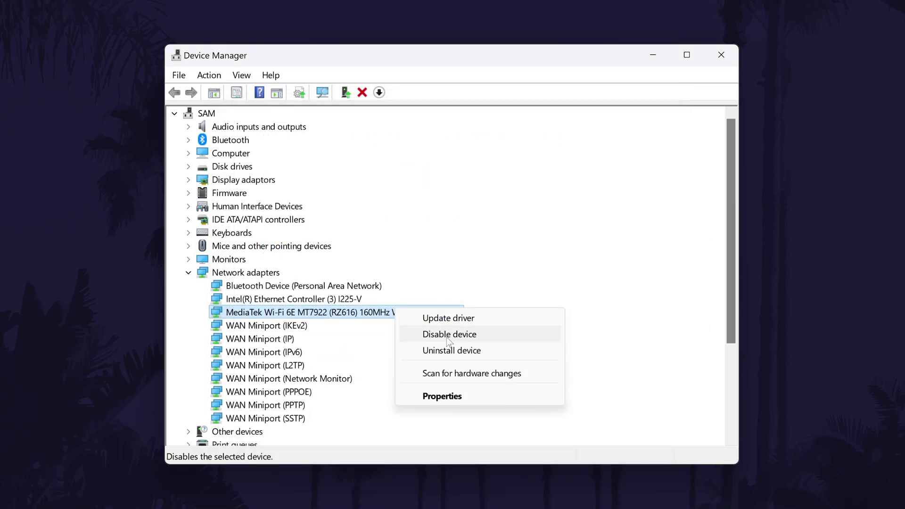
left_click(442, 395)
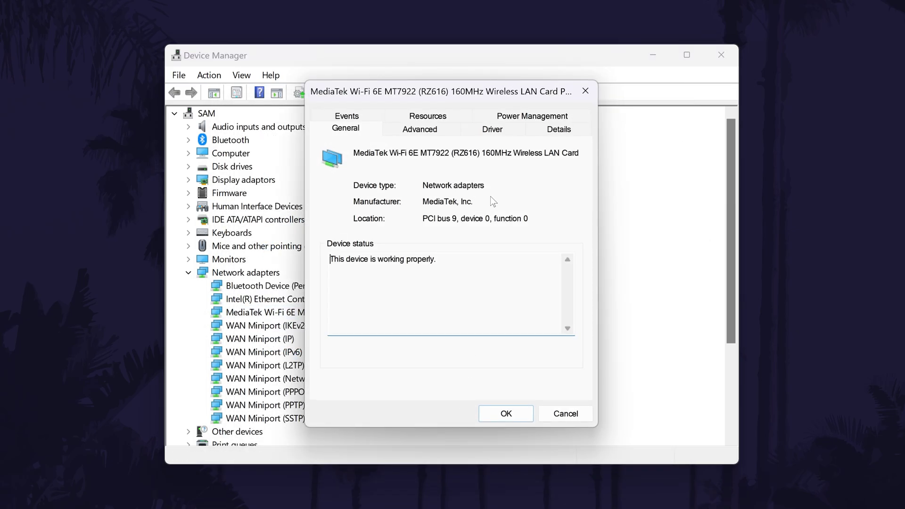
left_click(439, 132)
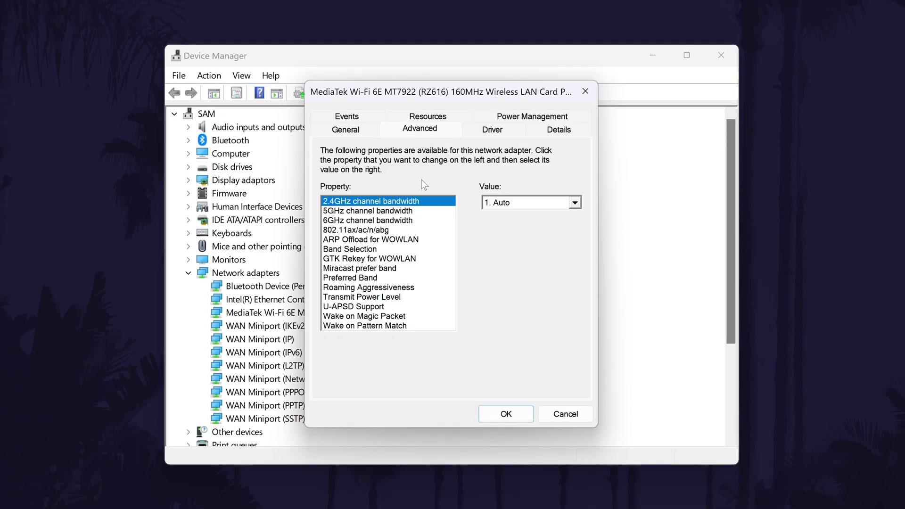
left_click(401, 210)
left_click(406, 202)
left_click(548, 202)
left_click(515, 203)
left_click(401, 211)
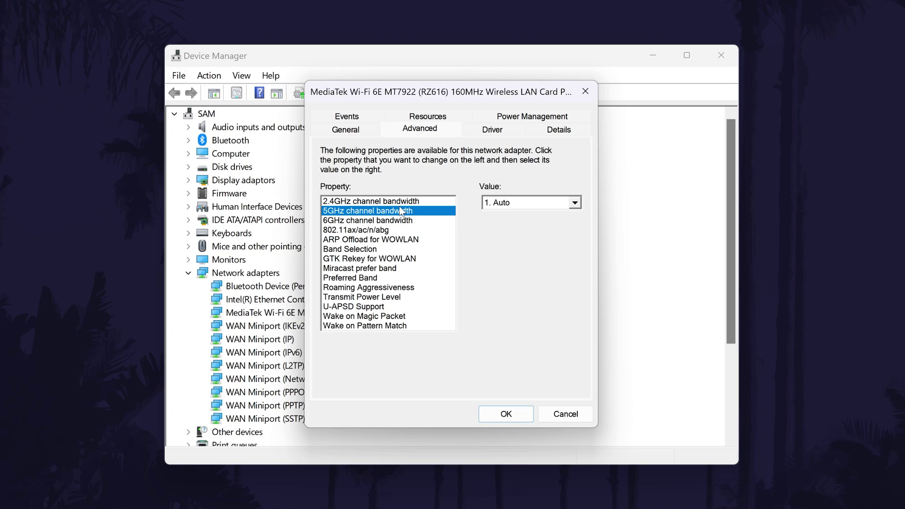
left_click(400, 201)
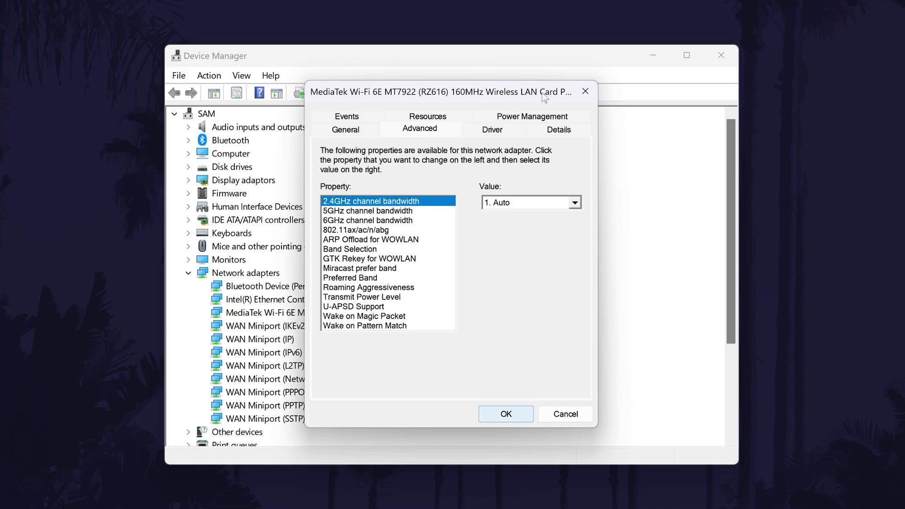
Step: Untick 'Allow the computer to turn off this device to save power' and confirm with OK
left_click(542, 116)
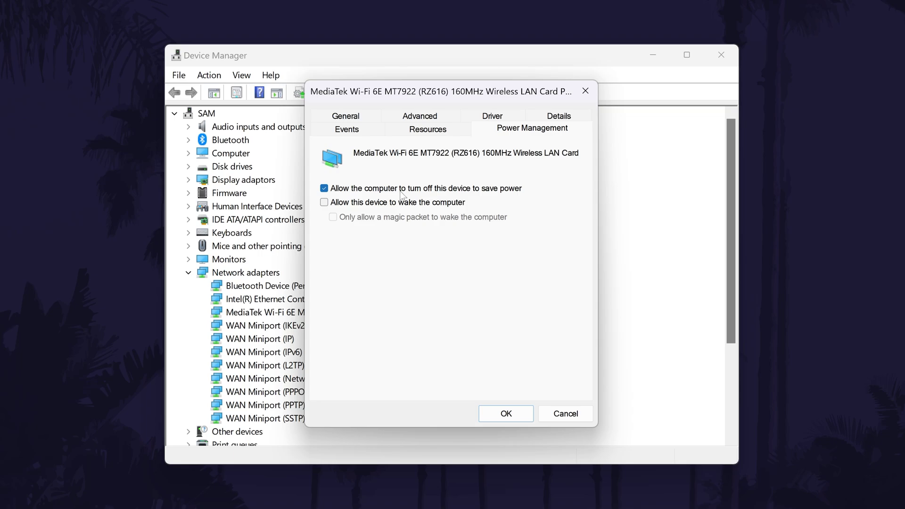
left_click(386, 188)
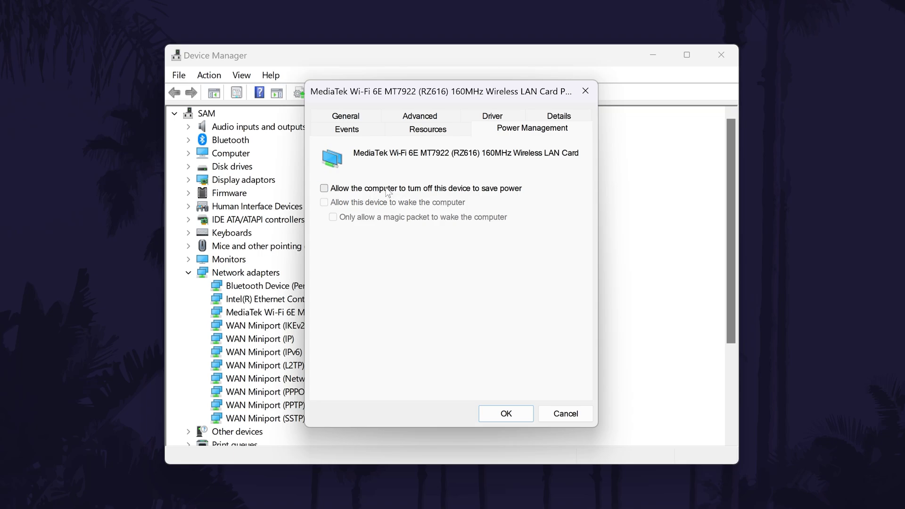
left_click(519, 412)
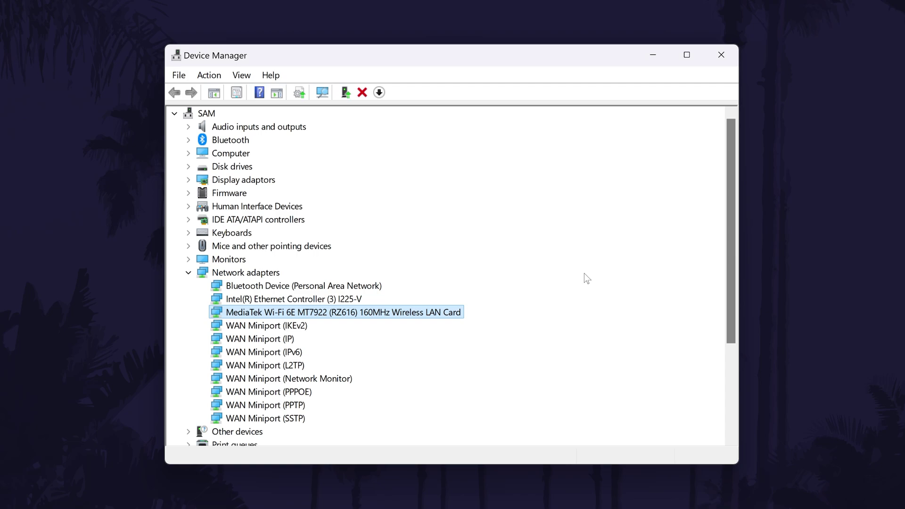
Step: Disable the MediaTek Wi-Fi card in Device Manager, then re-enable it
right_click(422, 311)
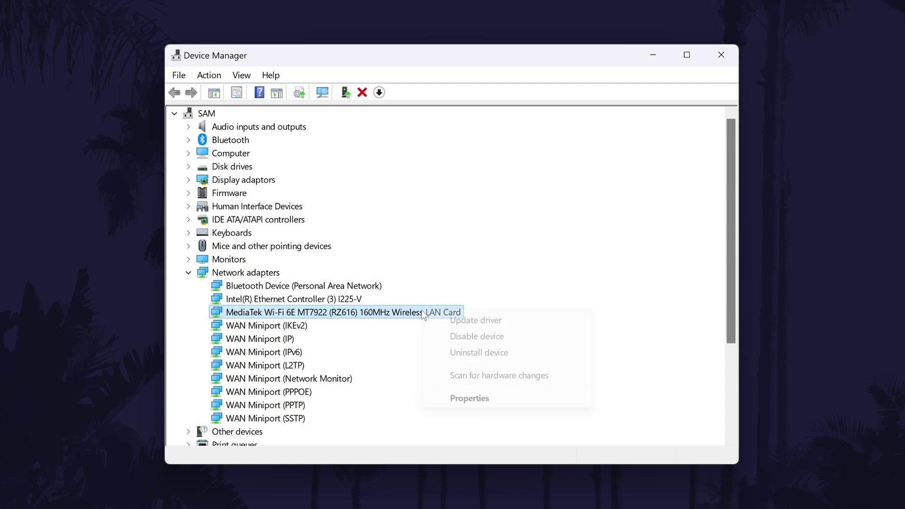
left_click(524, 337)
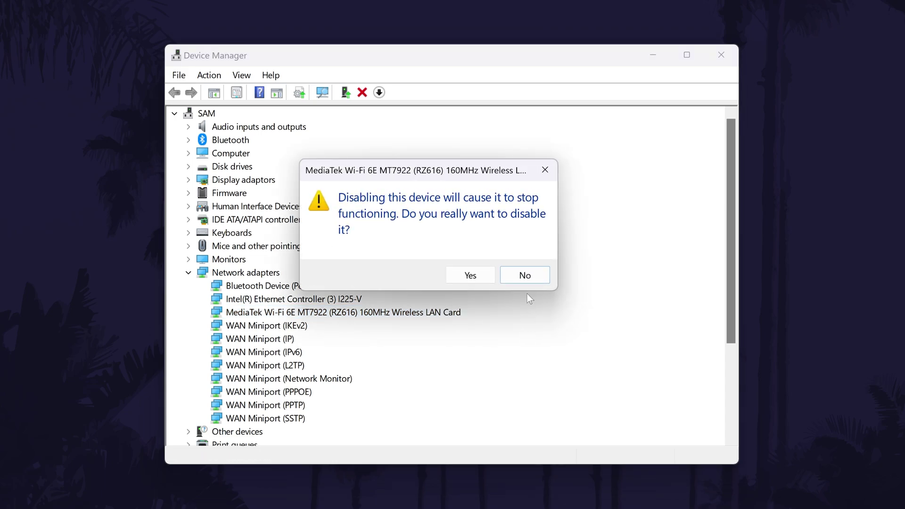
left_click(465, 278)
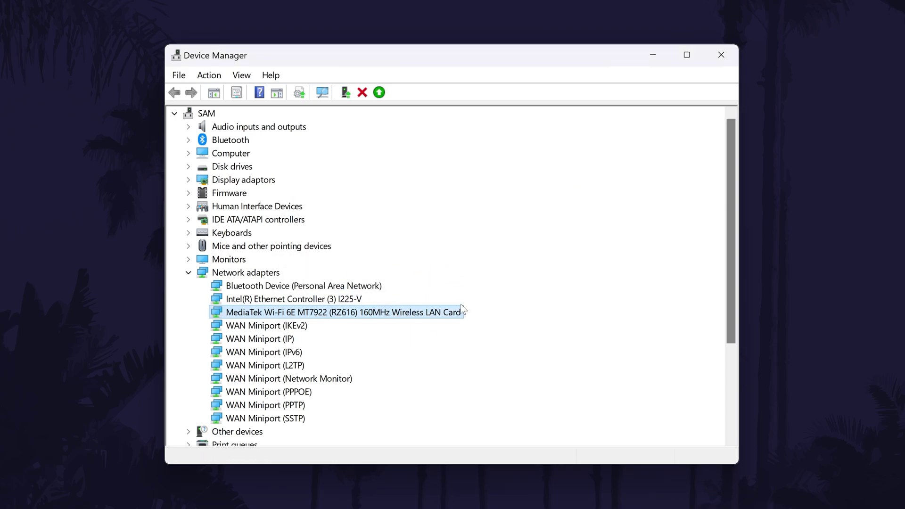
right_click(436, 313)
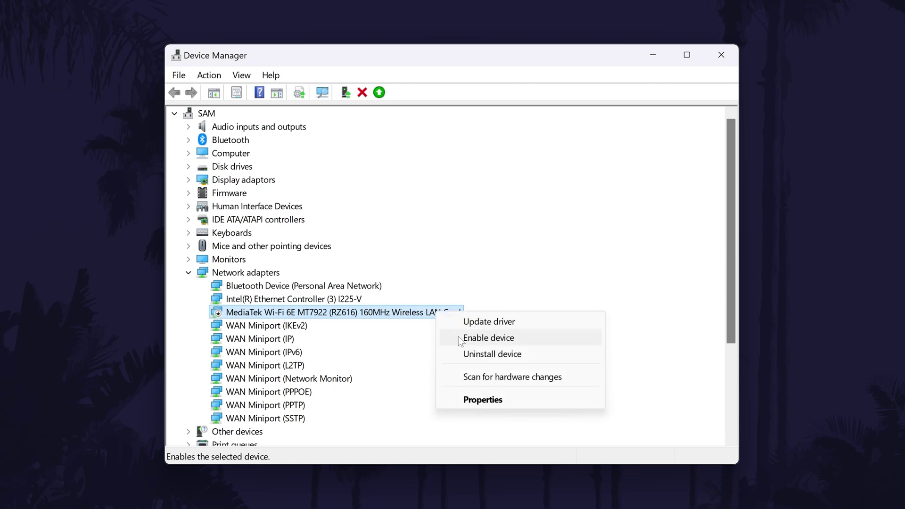
left_click(518, 341)
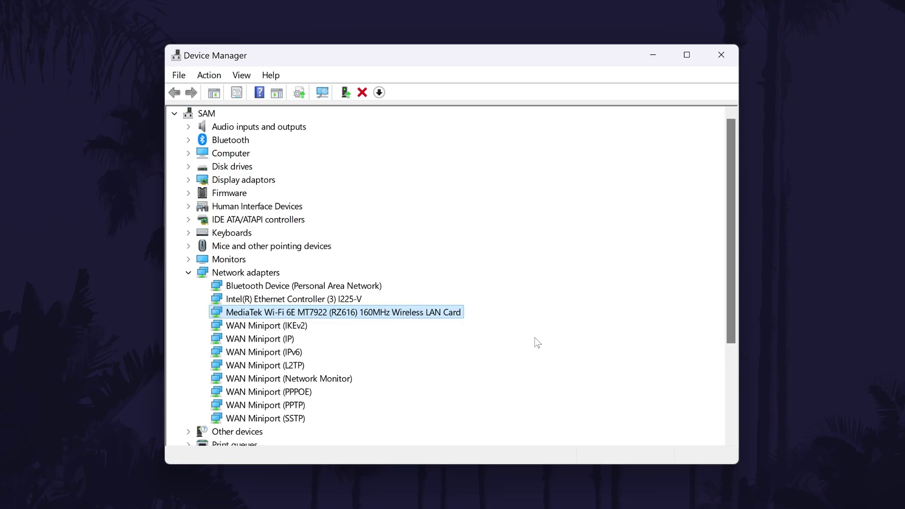
Step: Uninstall the MediaTek Wi-Fi card, then scan for hardware changes
right_click(445, 315)
left_click(534, 352)
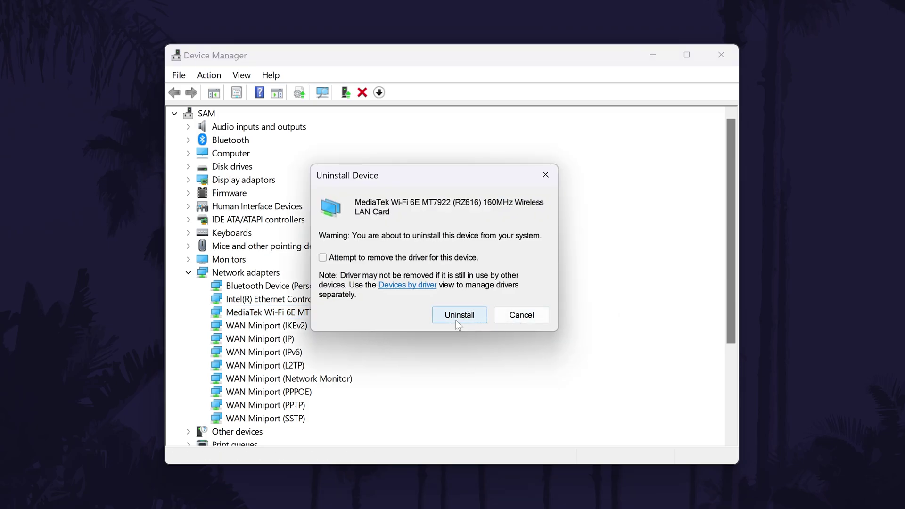
left_click(455, 320)
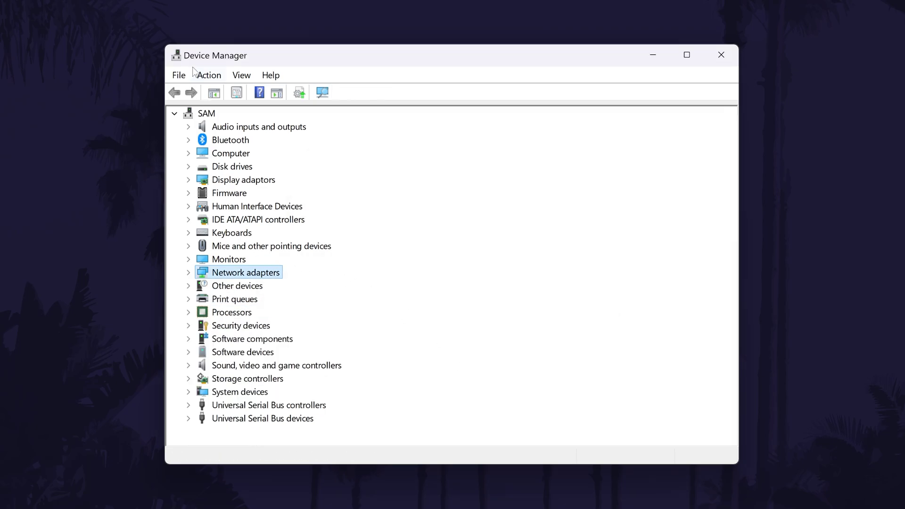
left_click(210, 75)
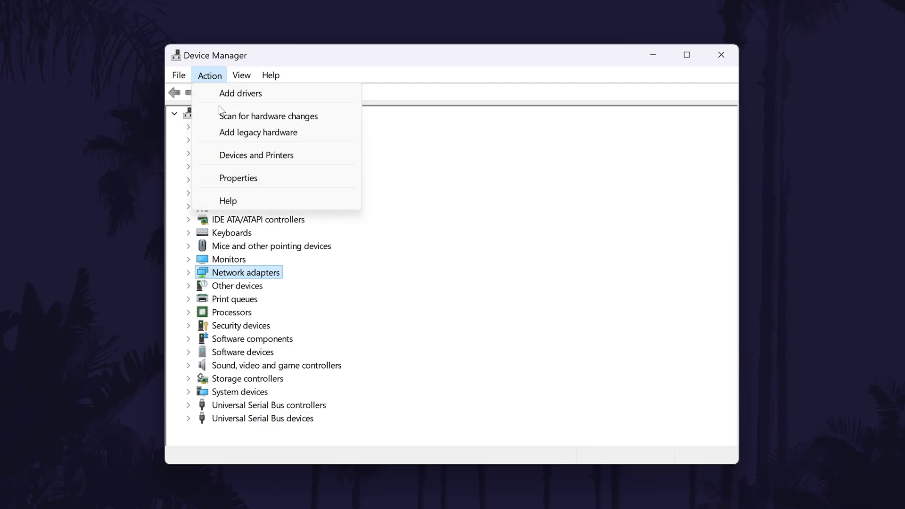
left_click(332, 117)
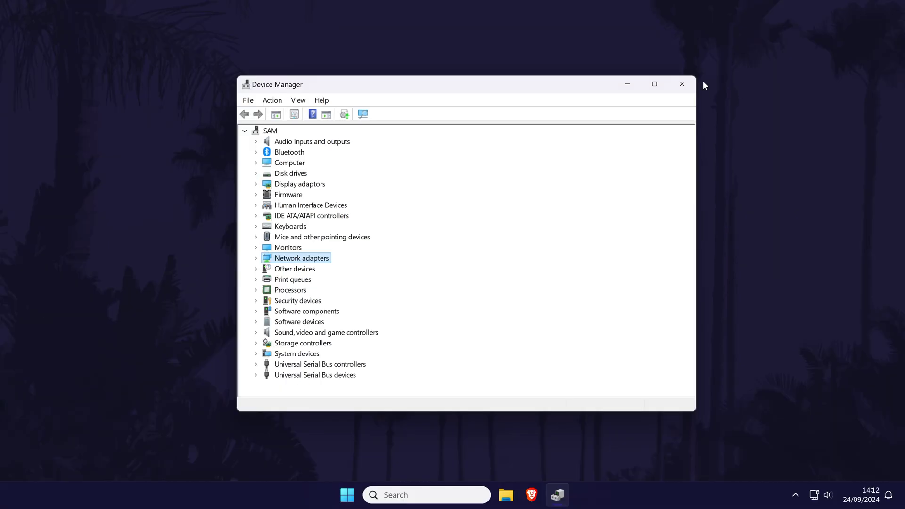
left_click(721, 54)
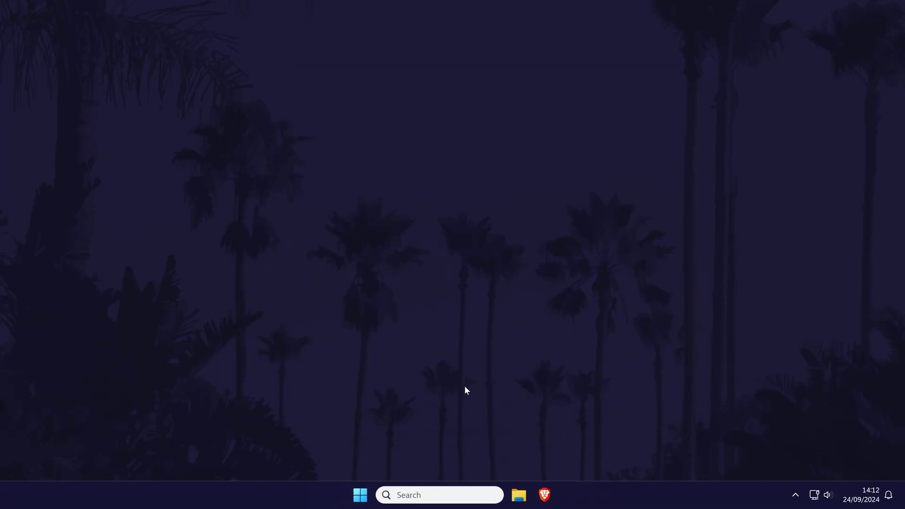
left_click(360, 494)
left_click(598, 455)
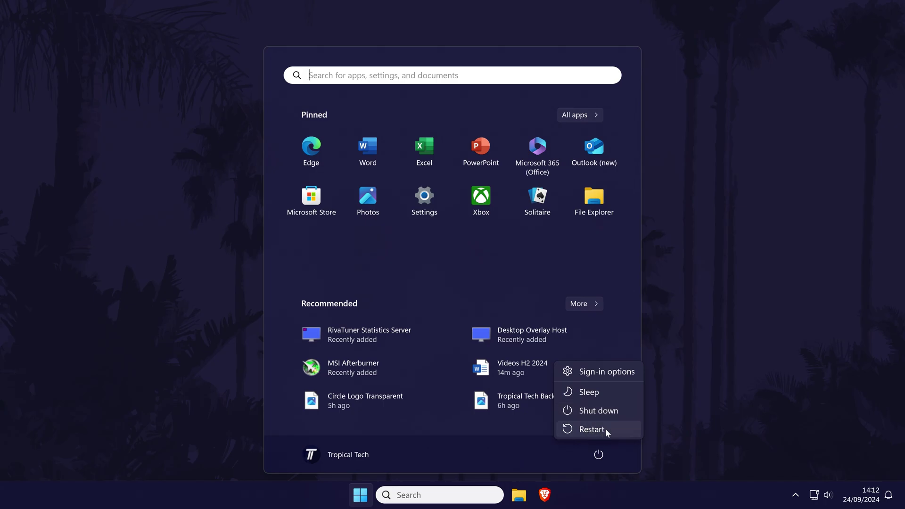
left_click(724, 382)
left_click(724, 383)
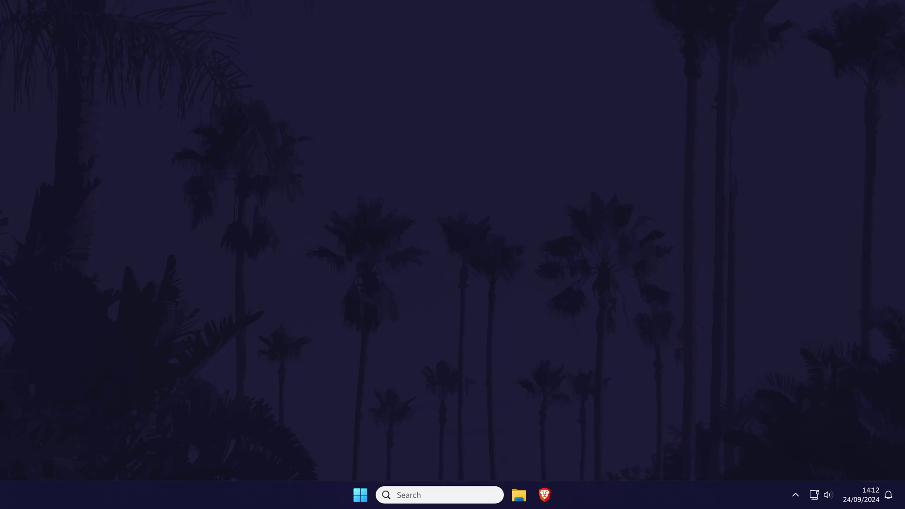
Step: Open Settings via search, go to the Network reset page and choose Reset now
left_click(426, 495)
type("settings")
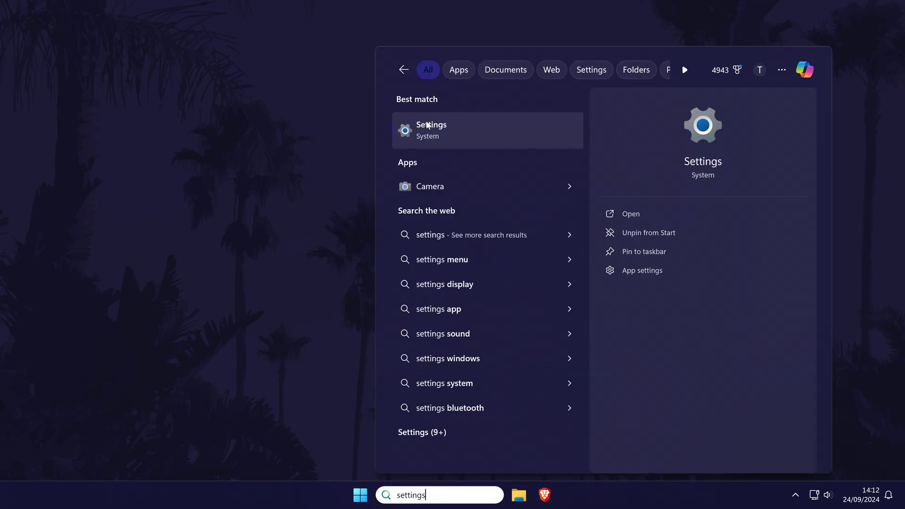
left_click(457, 134)
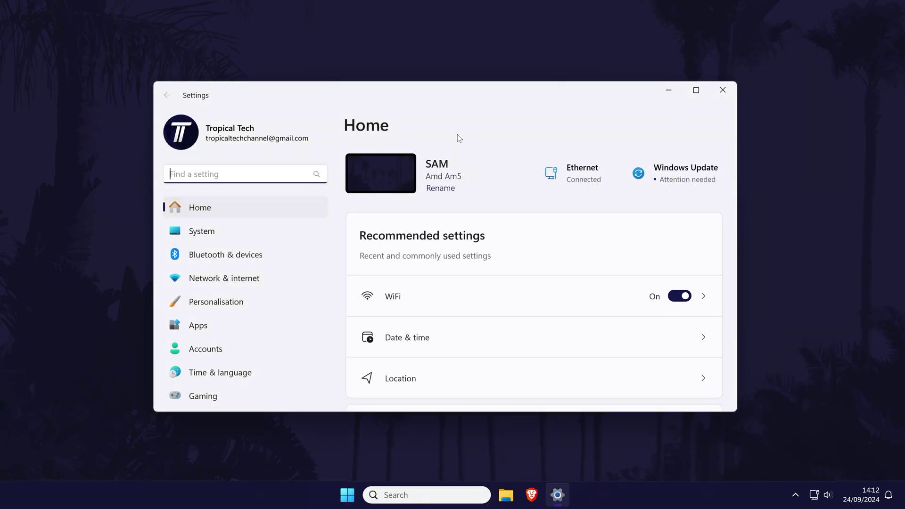
type("network reset")
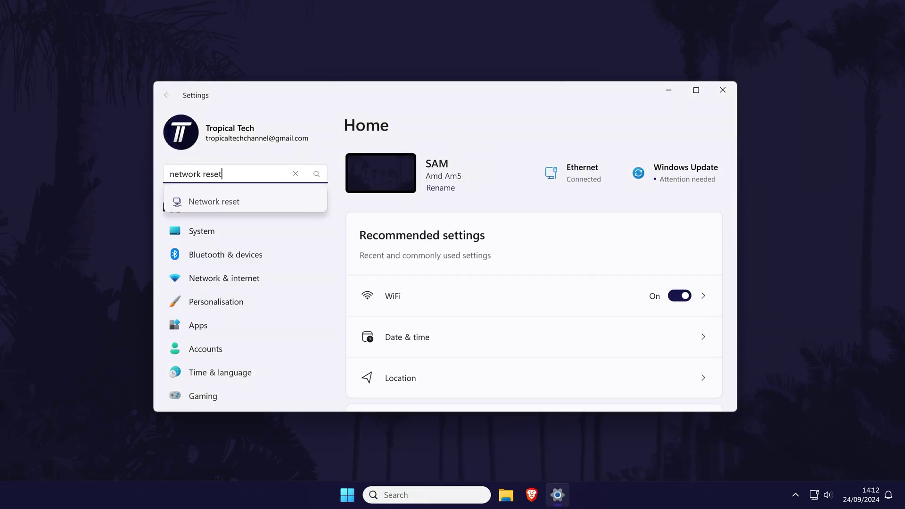
left_click(281, 200)
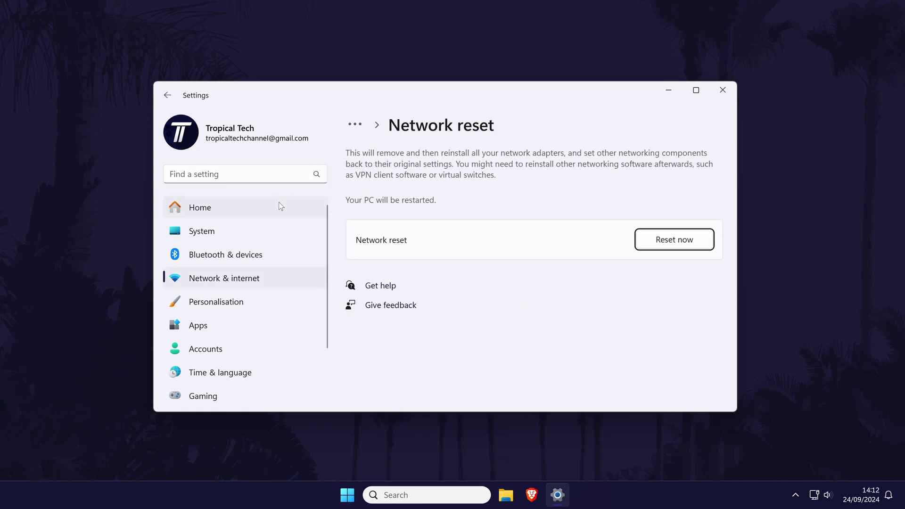
left_click(700, 241)
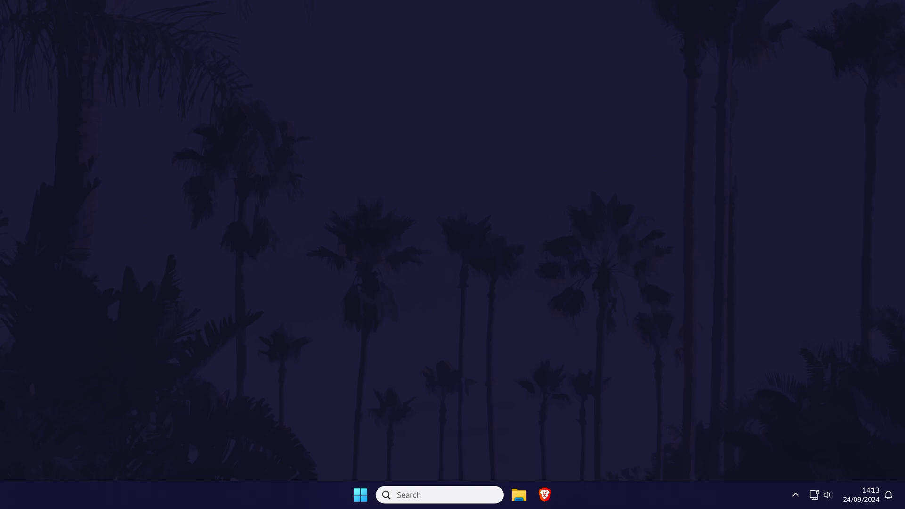
Step: Open Windows Security from search and go to Firewall & network protection
key("super")
type("windows se")
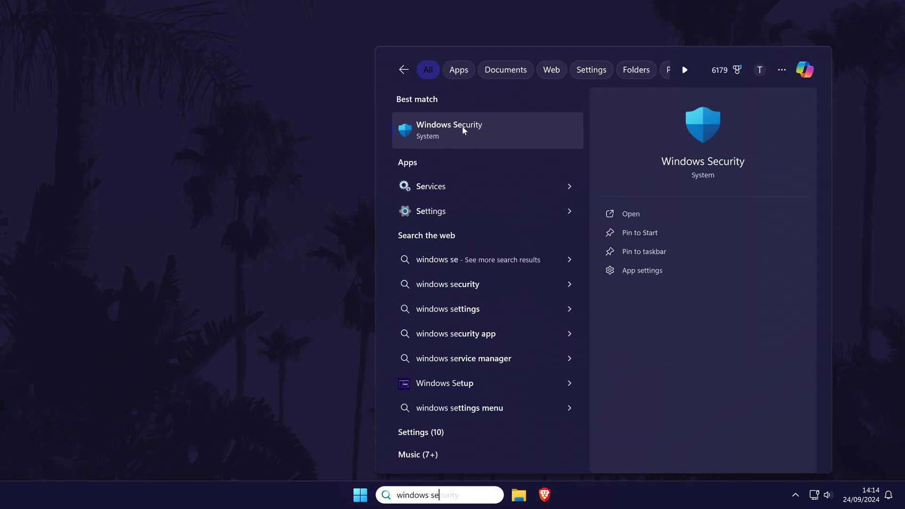
left_click(480, 135)
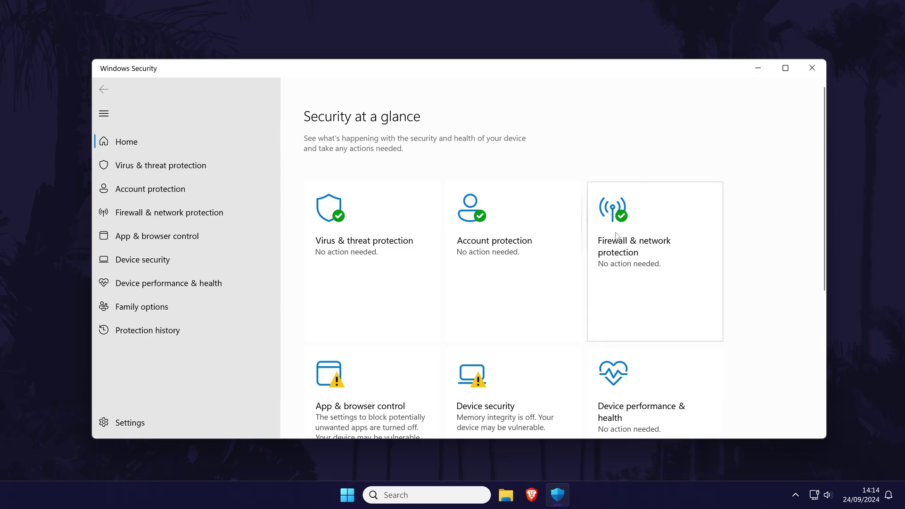
left_click(662, 230)
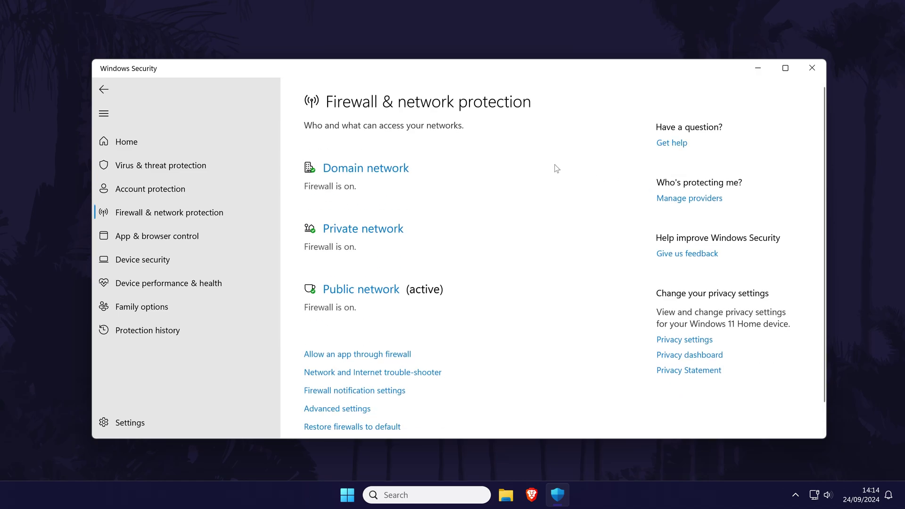
Step: Review the list of apps allowed through the firewall and cancel it unchanged
scroll(372, 264, "down", 1)
left_click(356, 322)
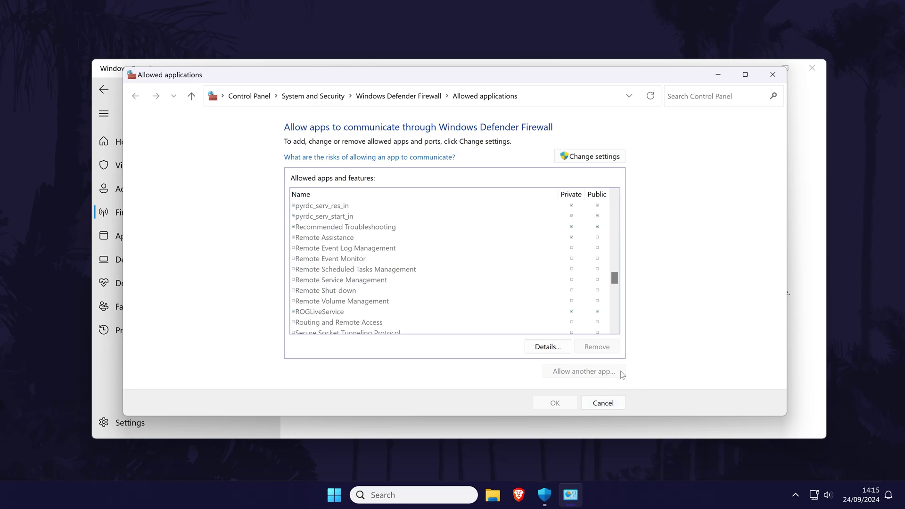
left_click(604, 402)
scroll(530, 258, "up", 1)
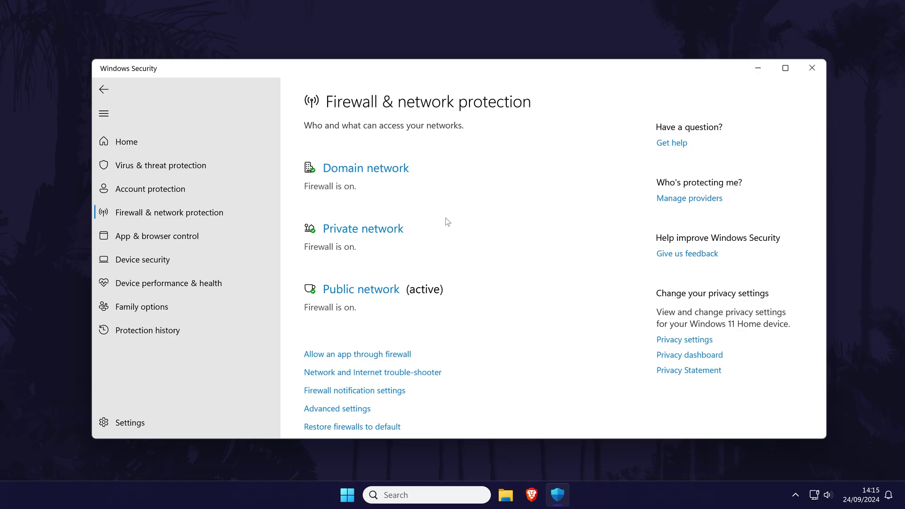
left_click(364, 230)
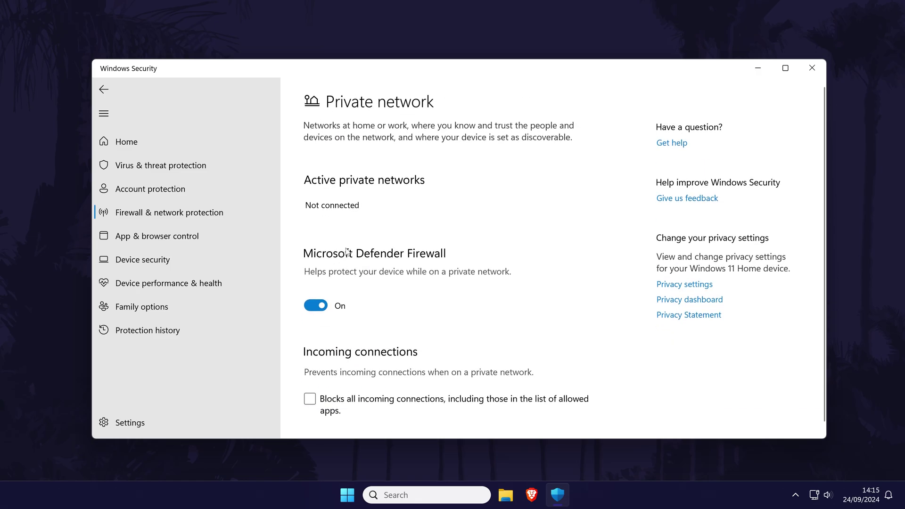
scroll(365, 235, "down", 1)
left_click(326, 298)
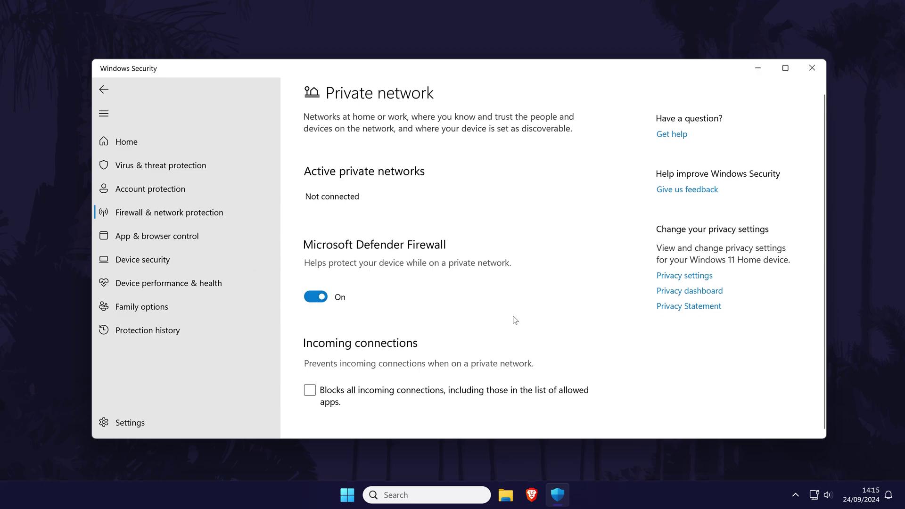
left_click(104, 89)
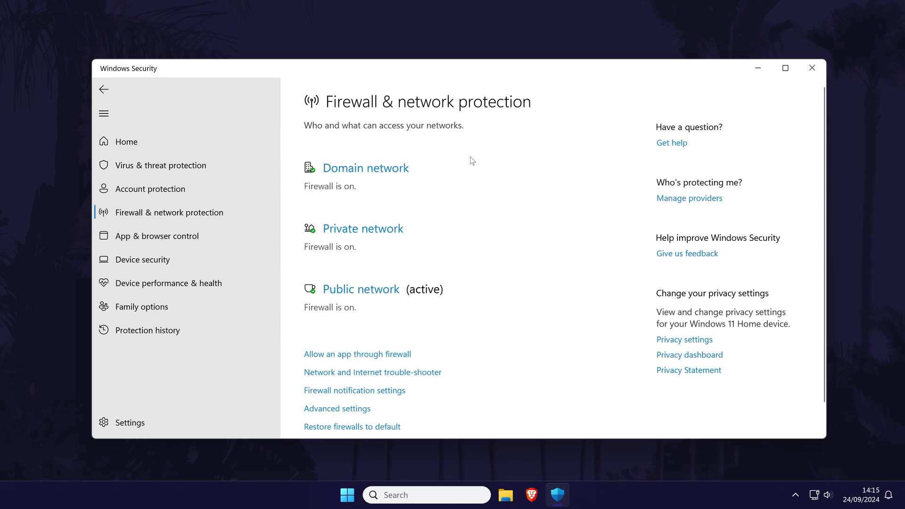
Step: Open 'Restore firewalls to default' from the Firewall & network protection page
scroll(472, 161, "down", 1)
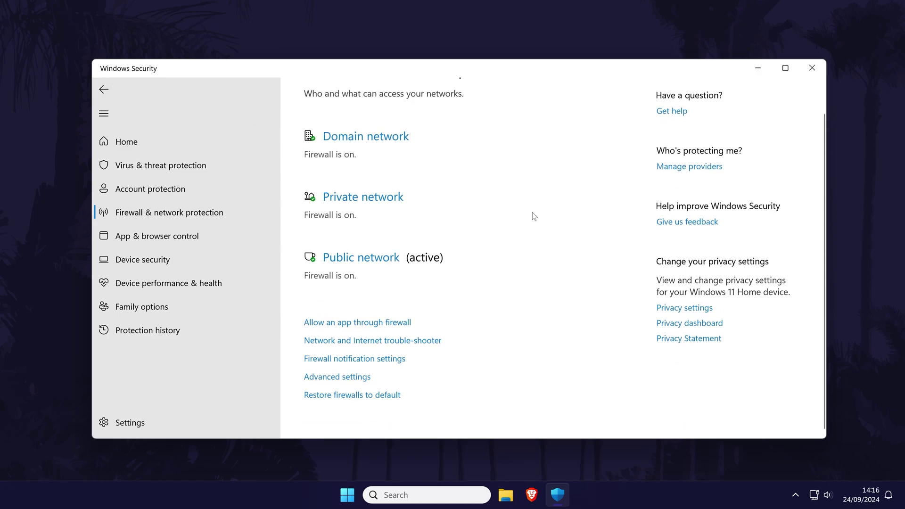
left_click(348, 396)
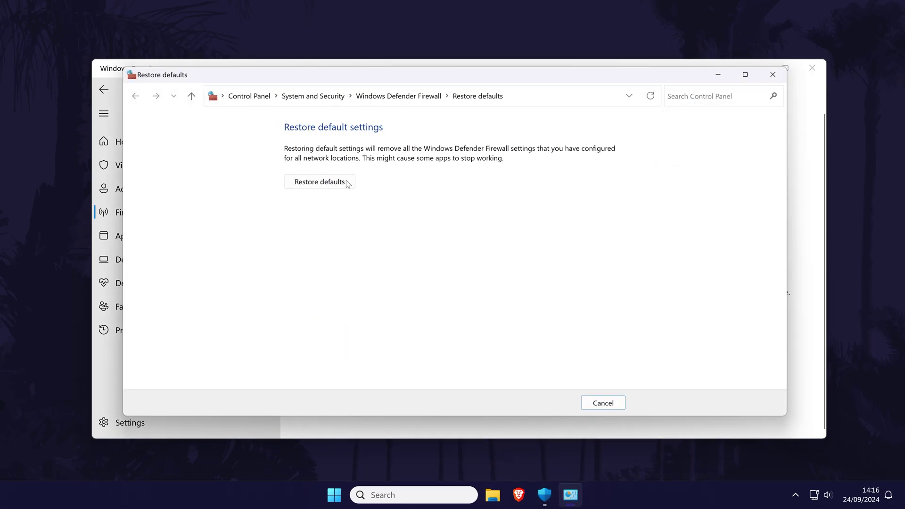